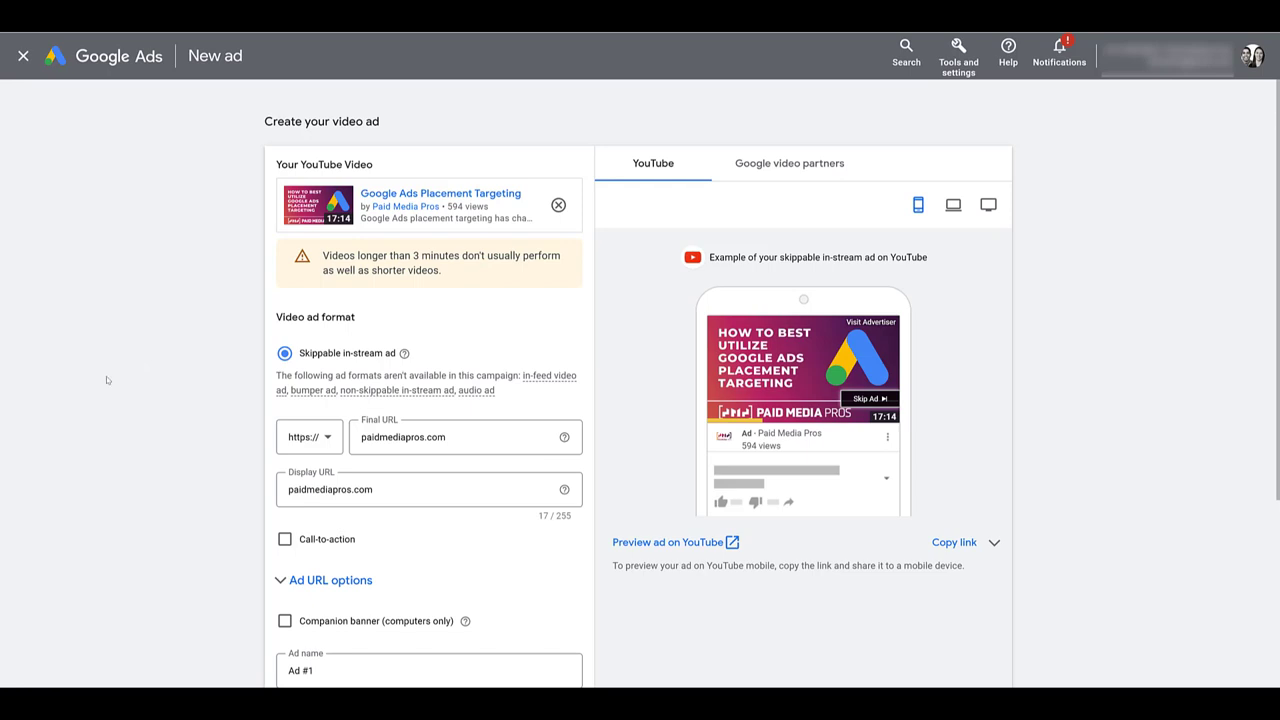
Turn on the ad's call-to-action and set it to 'Register'.
left_click(286, 540)
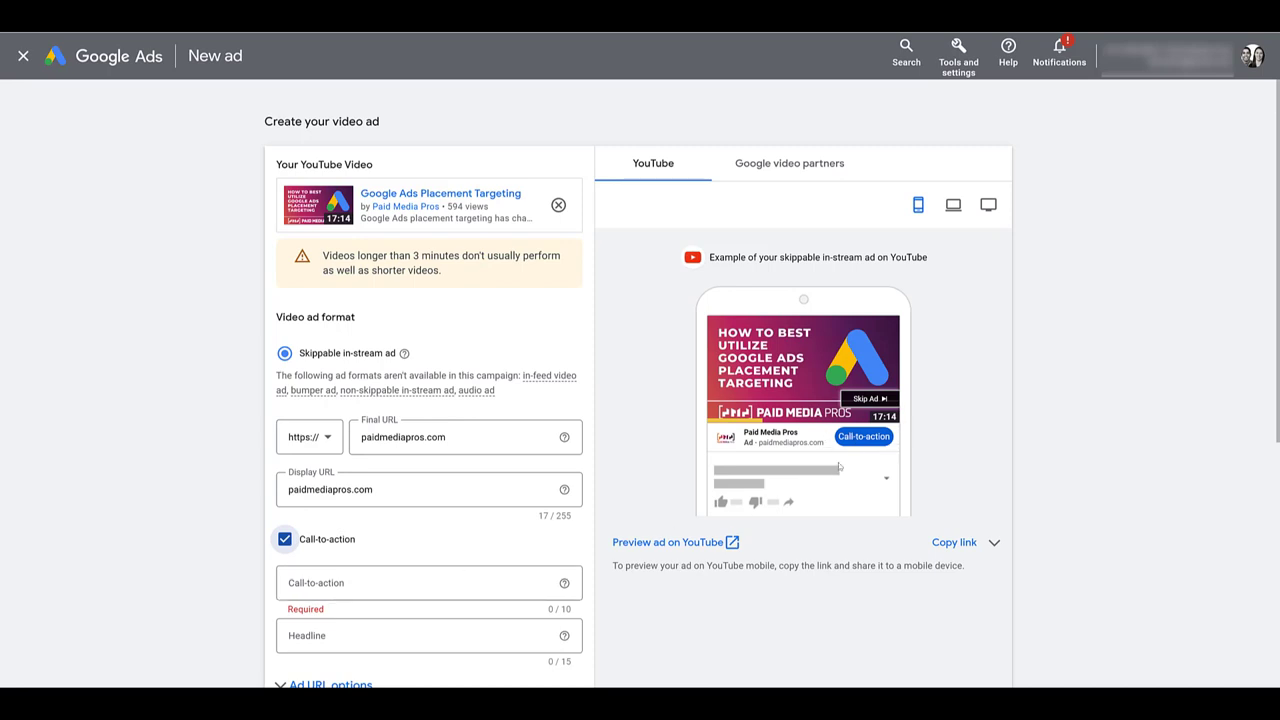
left_click(414, 586)
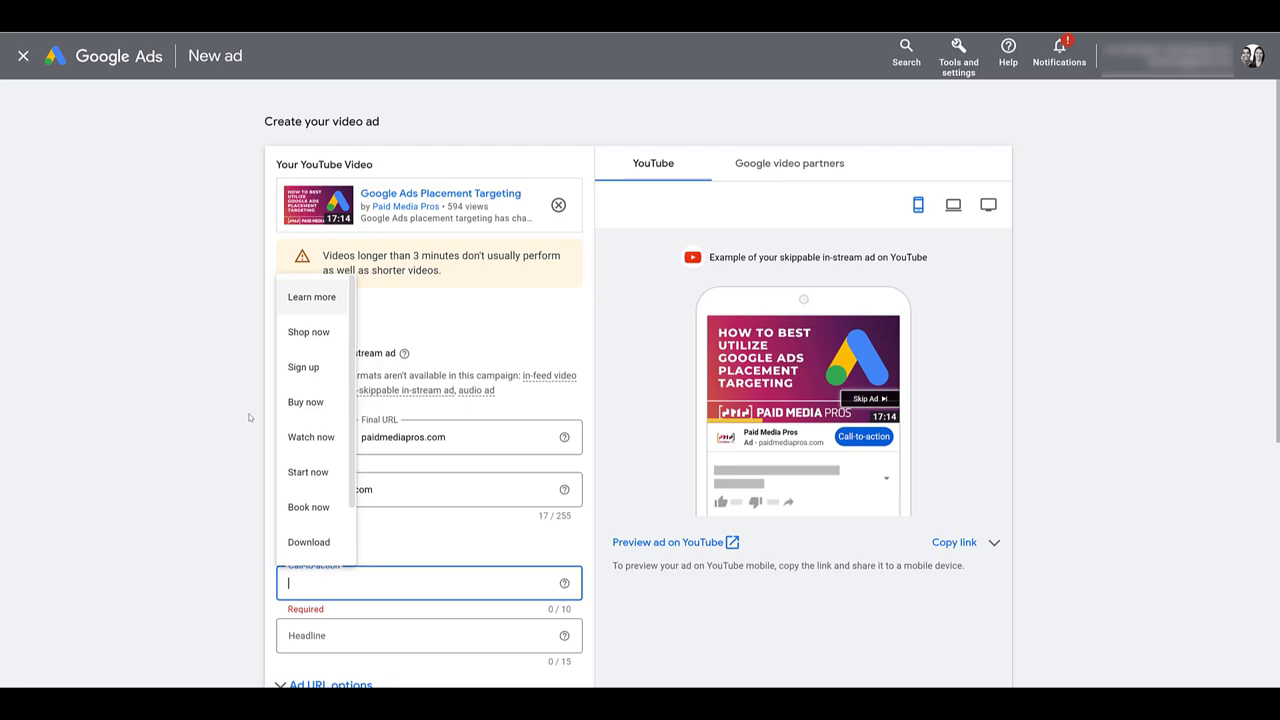
scroll(300, 405, "down", 1)
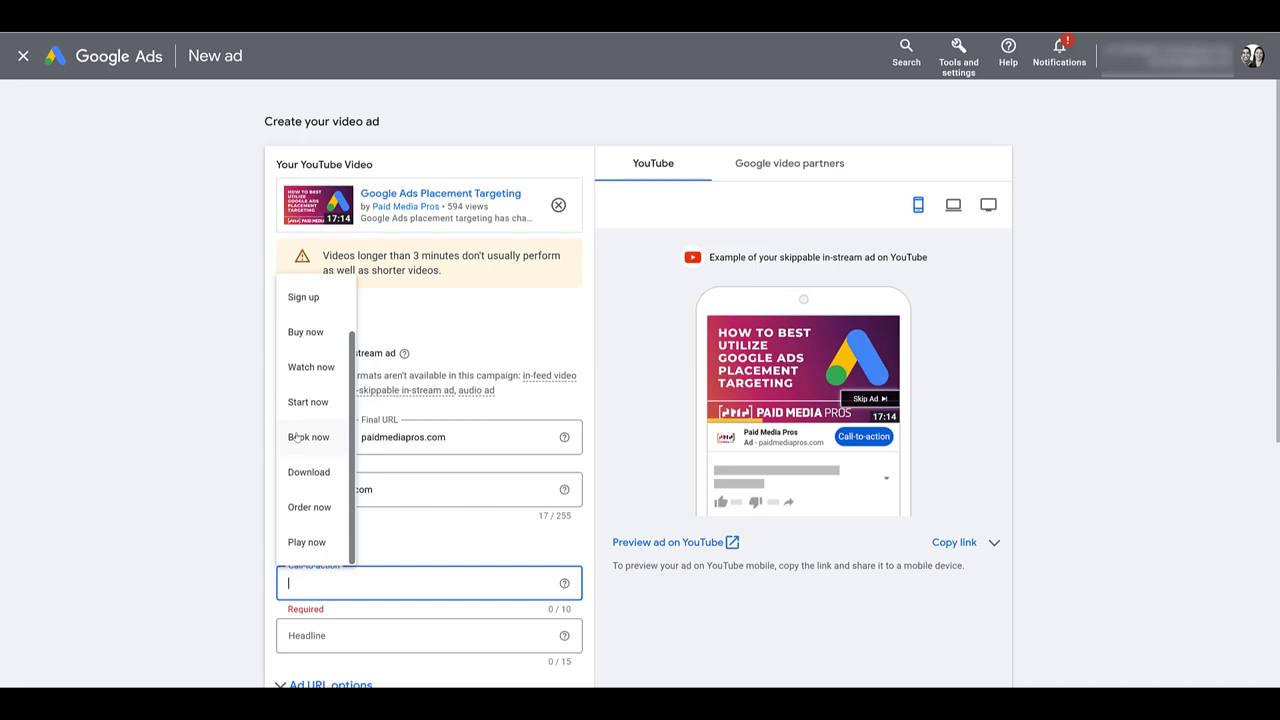
type("Register")
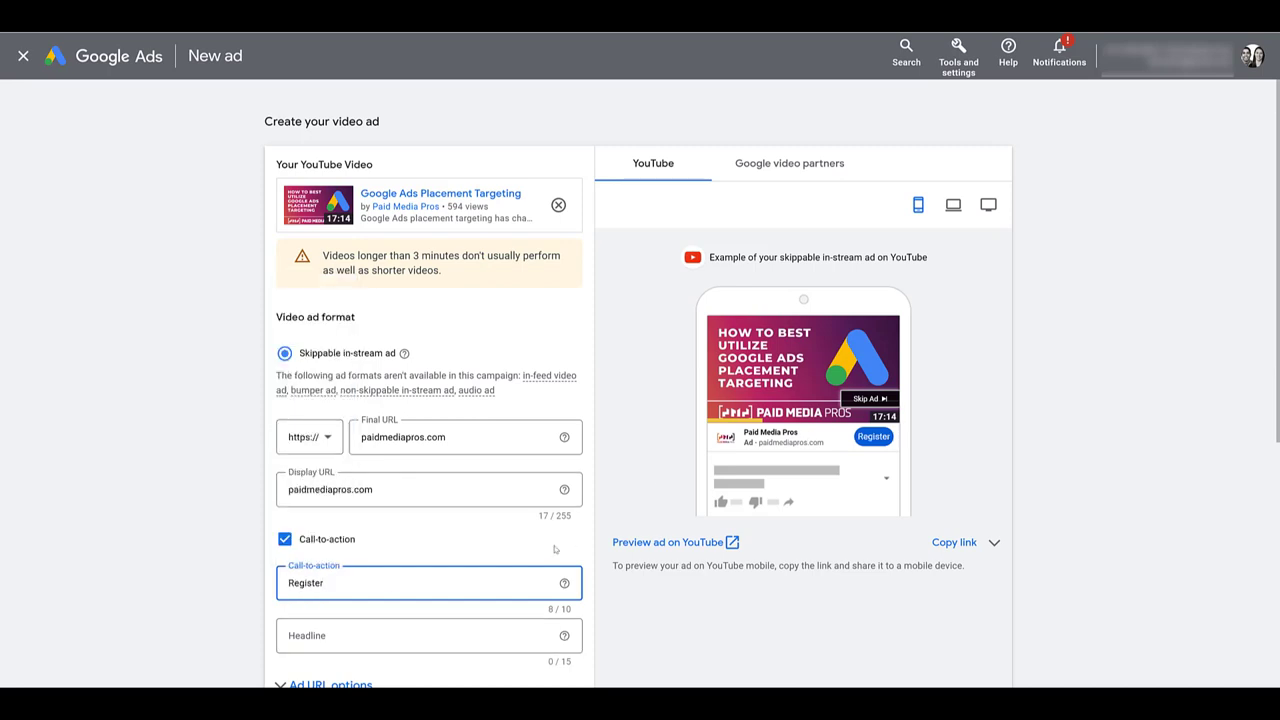
Set the headline to 'Free Videos' and preview the ad in the desktop layout.
left_click(430, 637)
type("Free Videos")
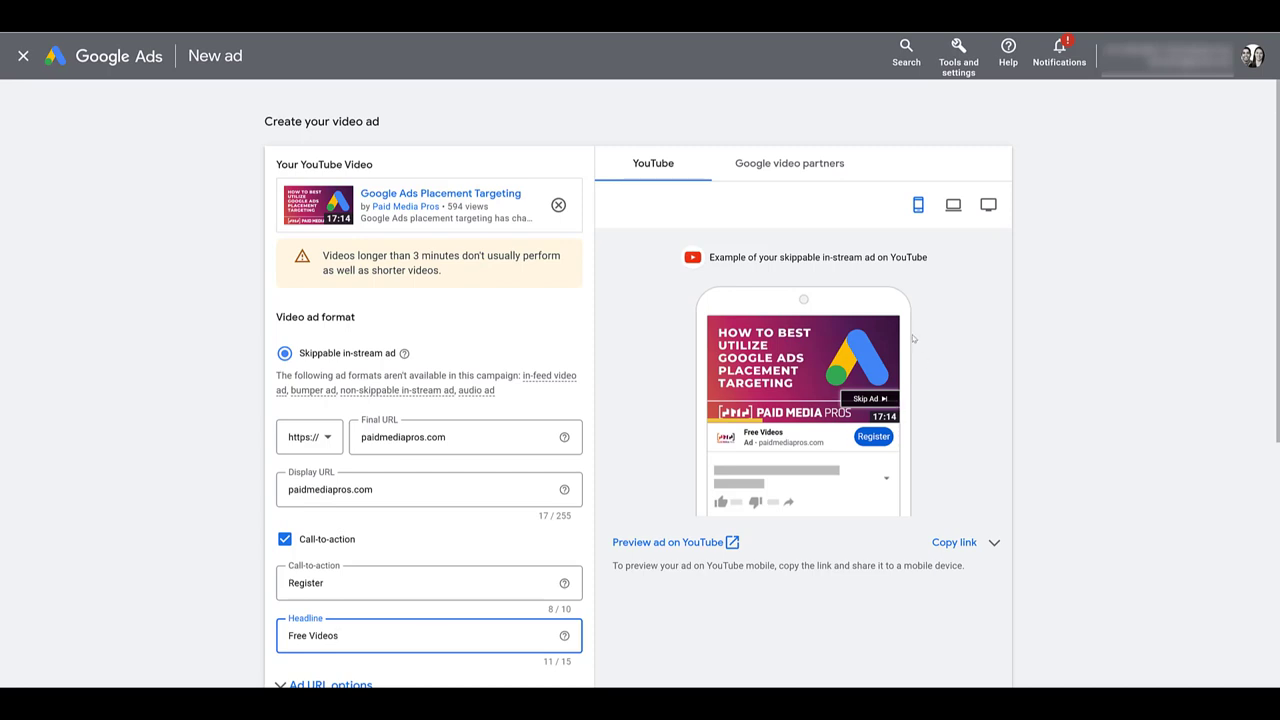
left_click(952, 206)
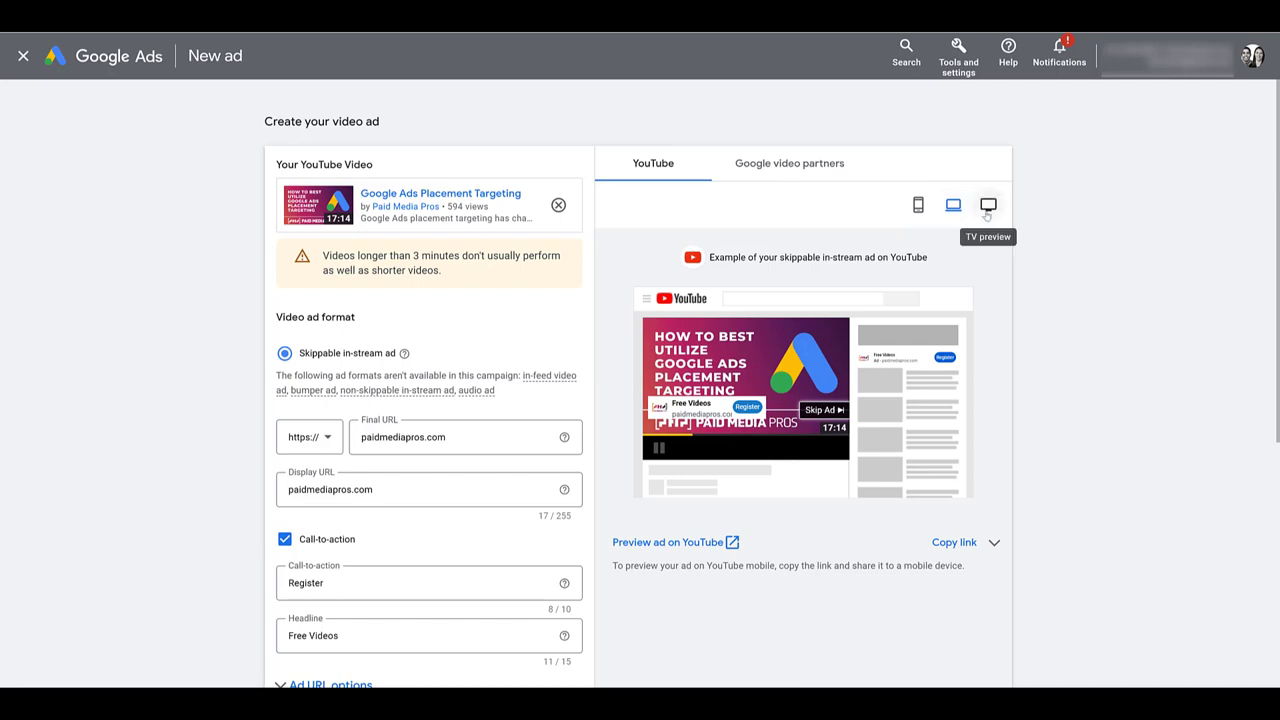
Switch the ad preview to the TV layout of the skippable in-stream ad.
left_click(987, 206)
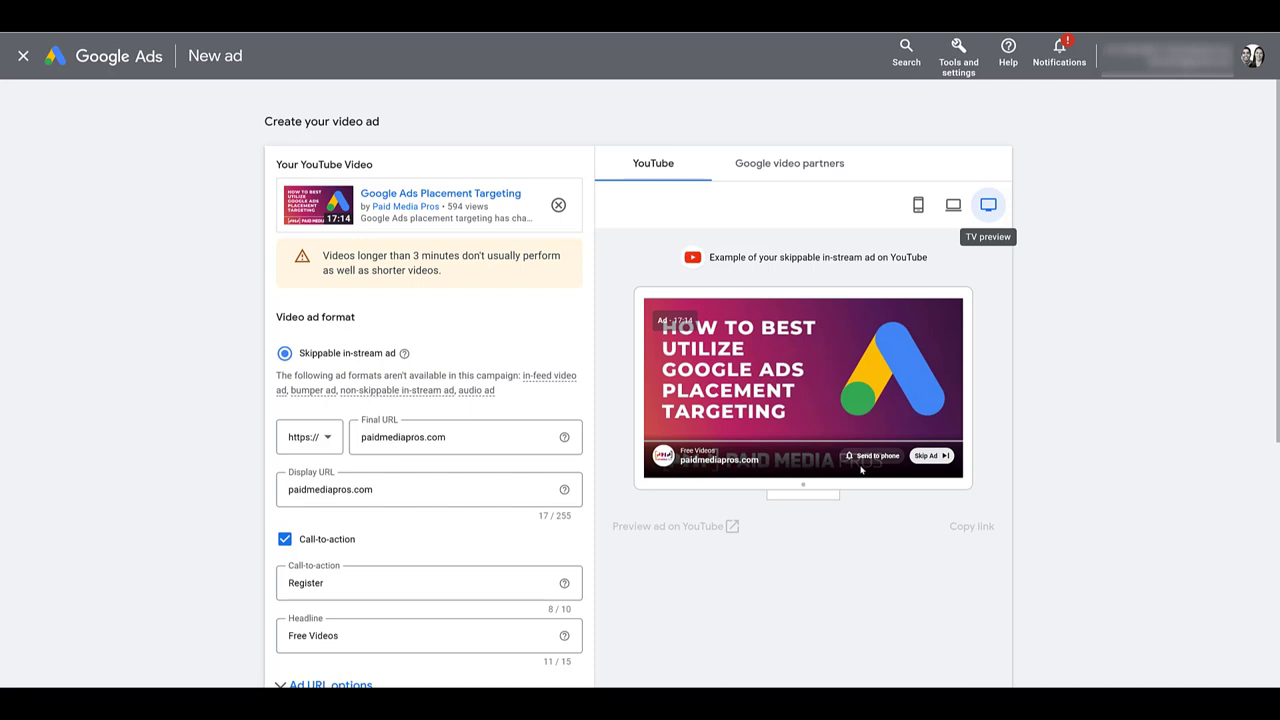
scroll(861, 469, "down", 3)
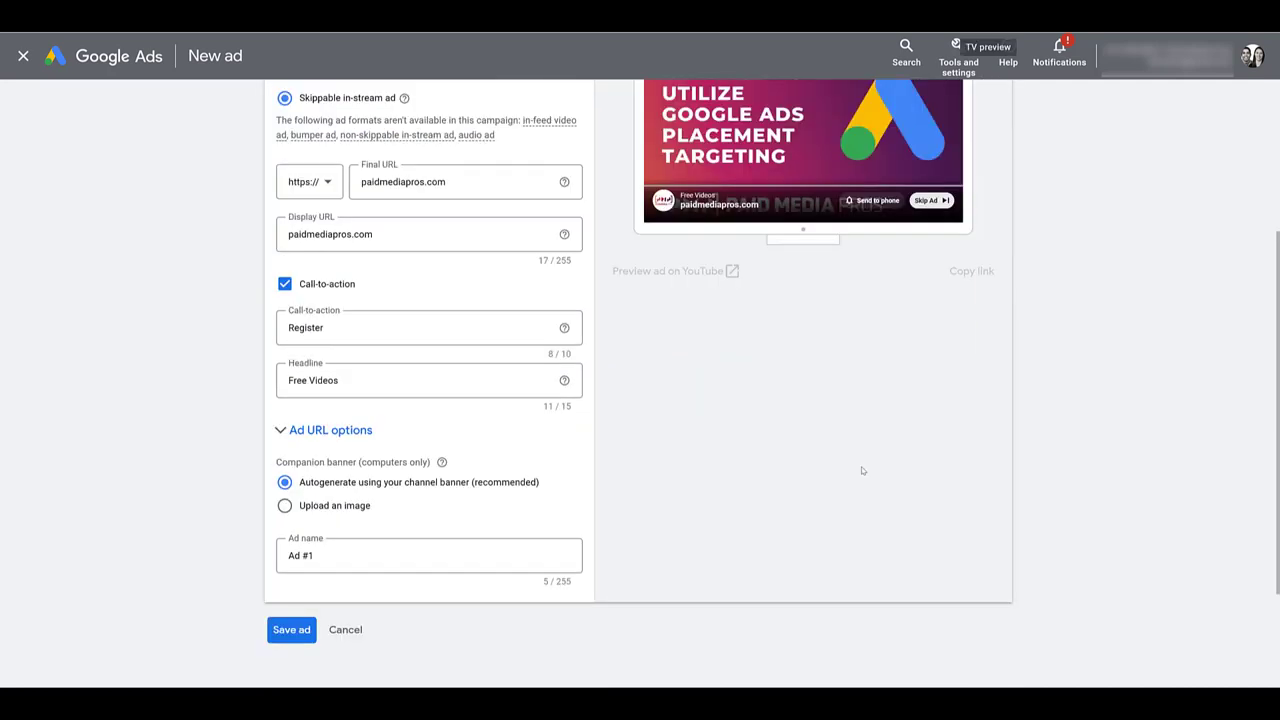
scroll(862, 470, "down", 2)
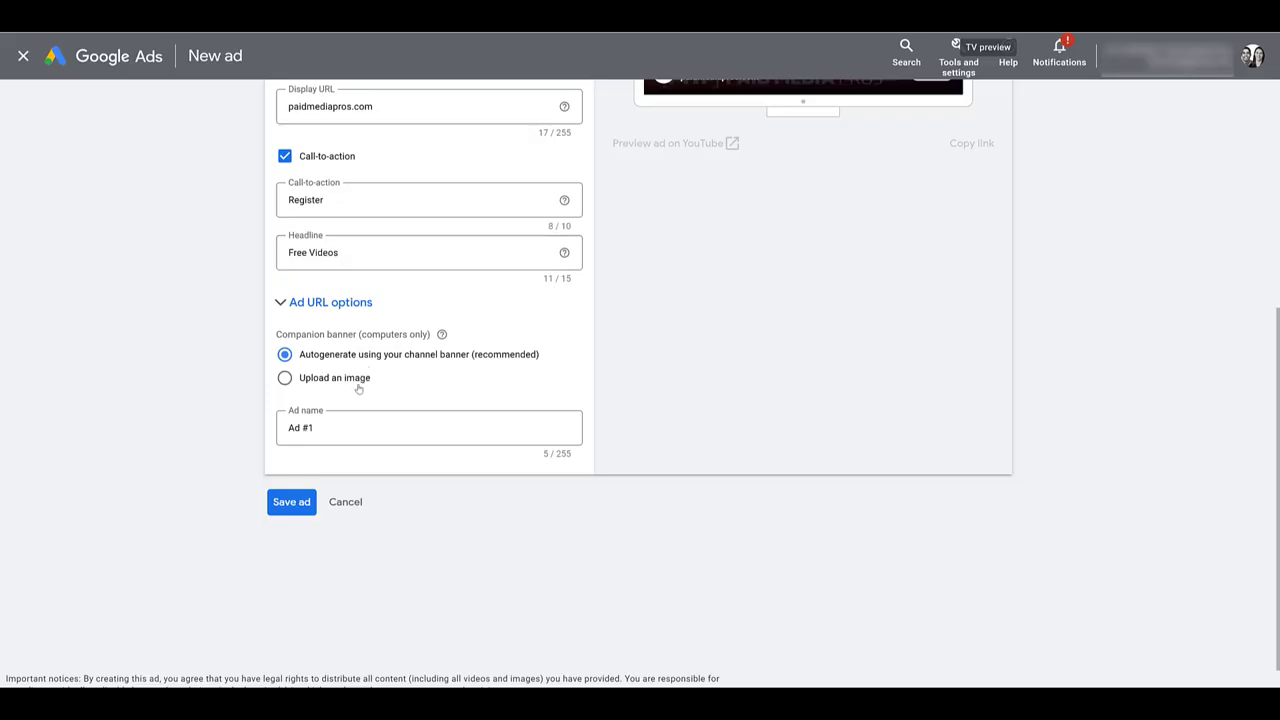
Try the image-upload option, then keep the companion banner autogenerated from the channel banner.
left_click(358, 382)
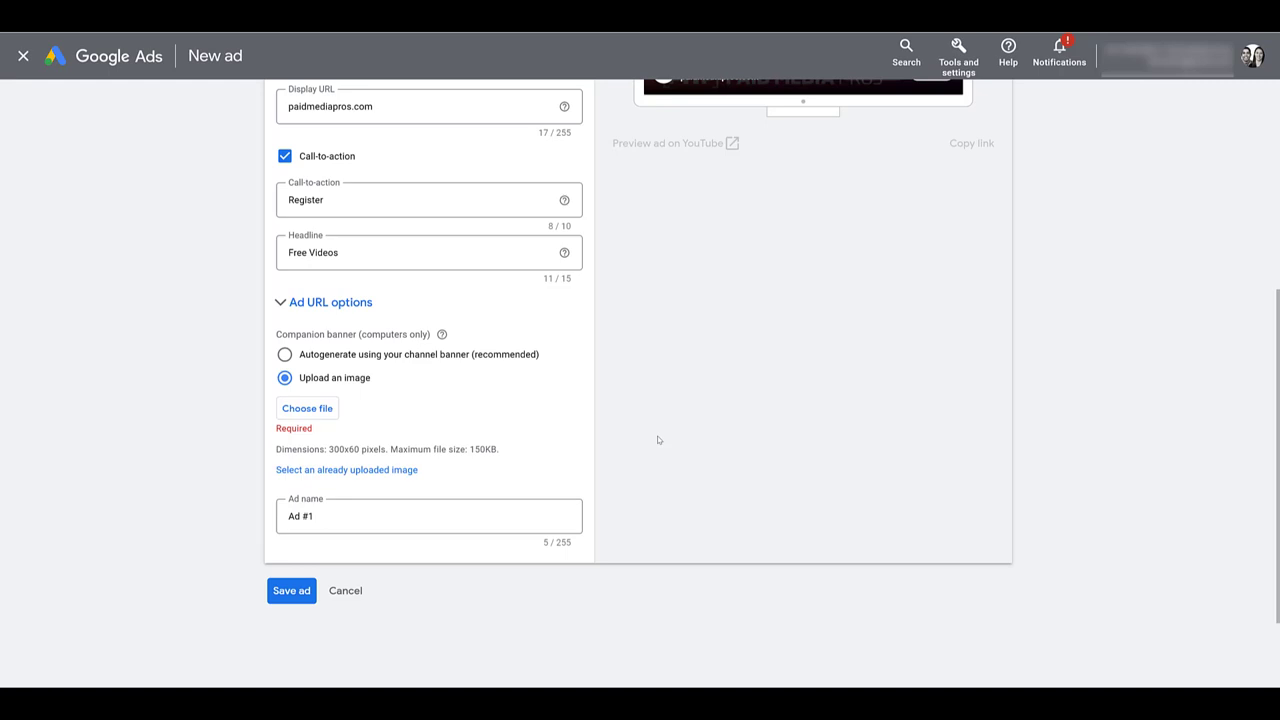
left_click(285, 356)
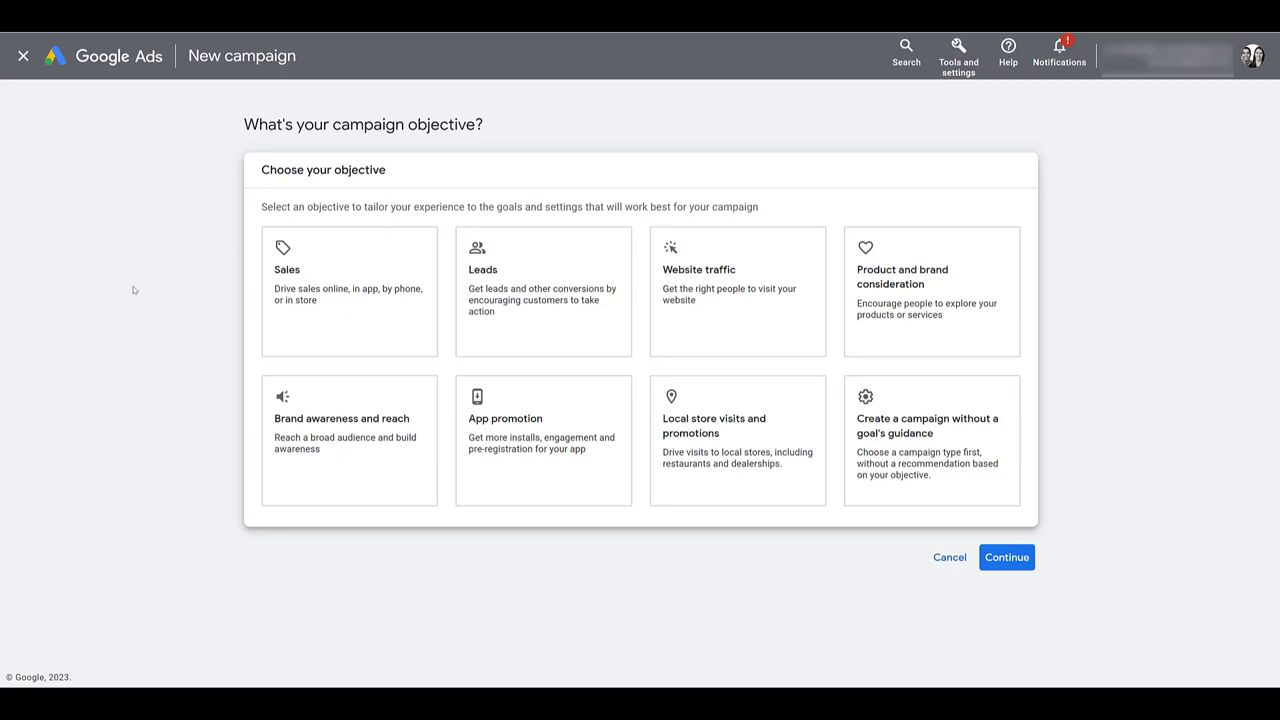
Start a Video campaign with the Website traffic objective and reach its settings form.
left_click(320, 245)
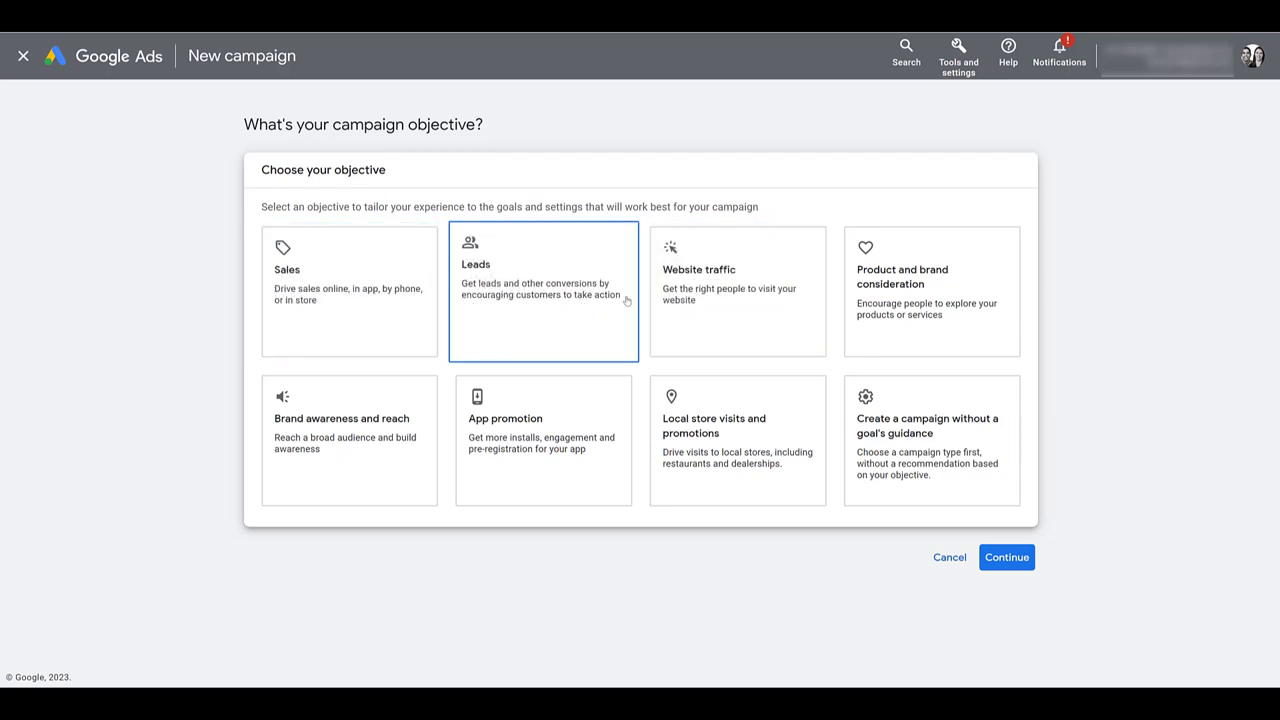
left_click(711, 295)
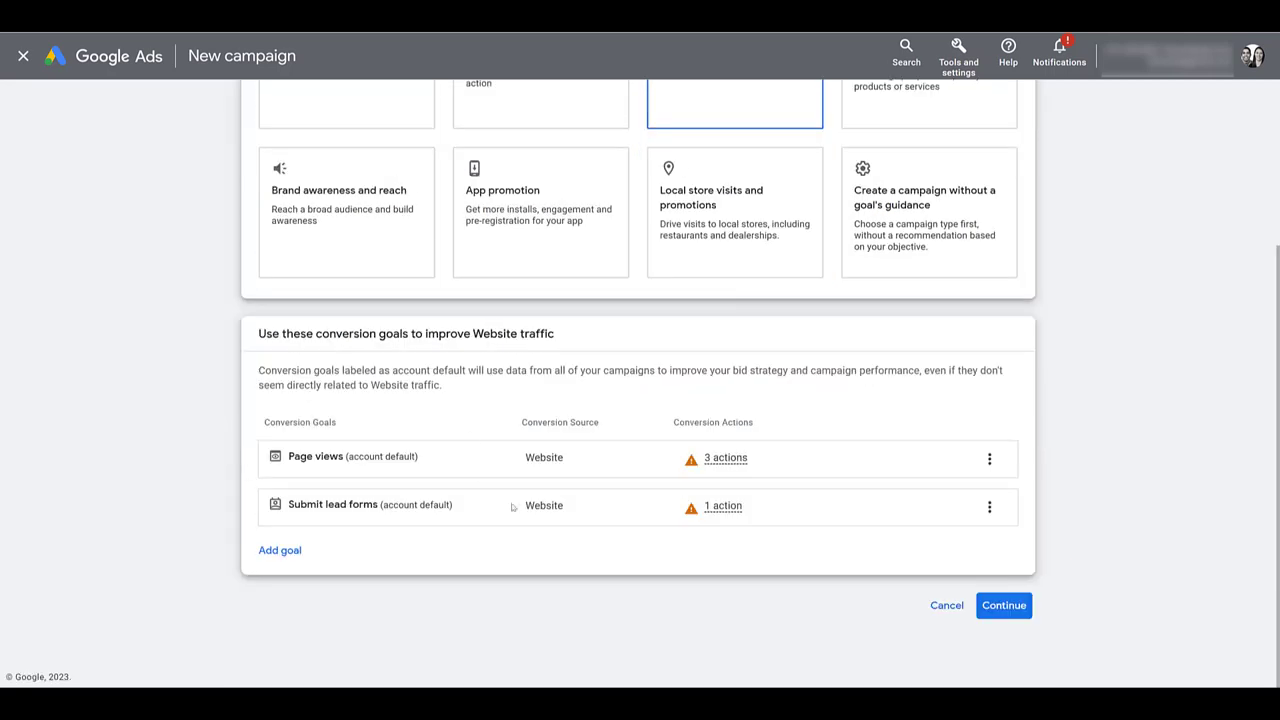
left_click(988, 606)
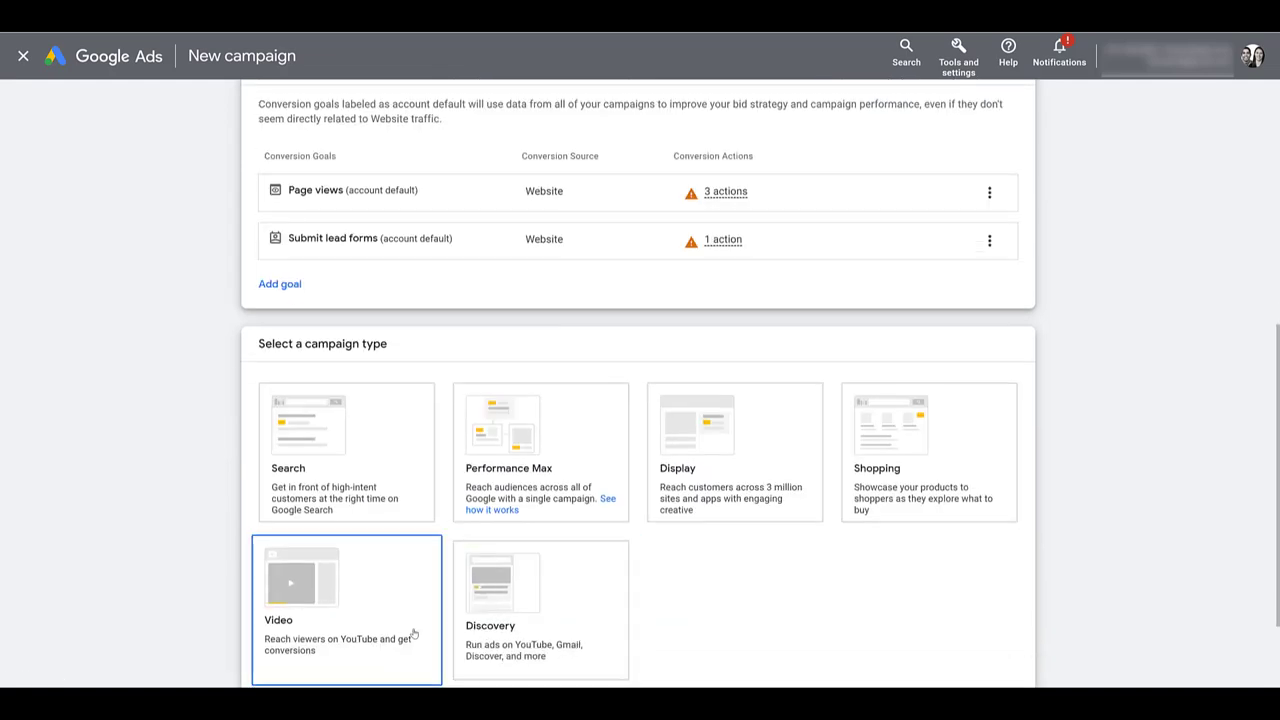
left_click(417, 634)
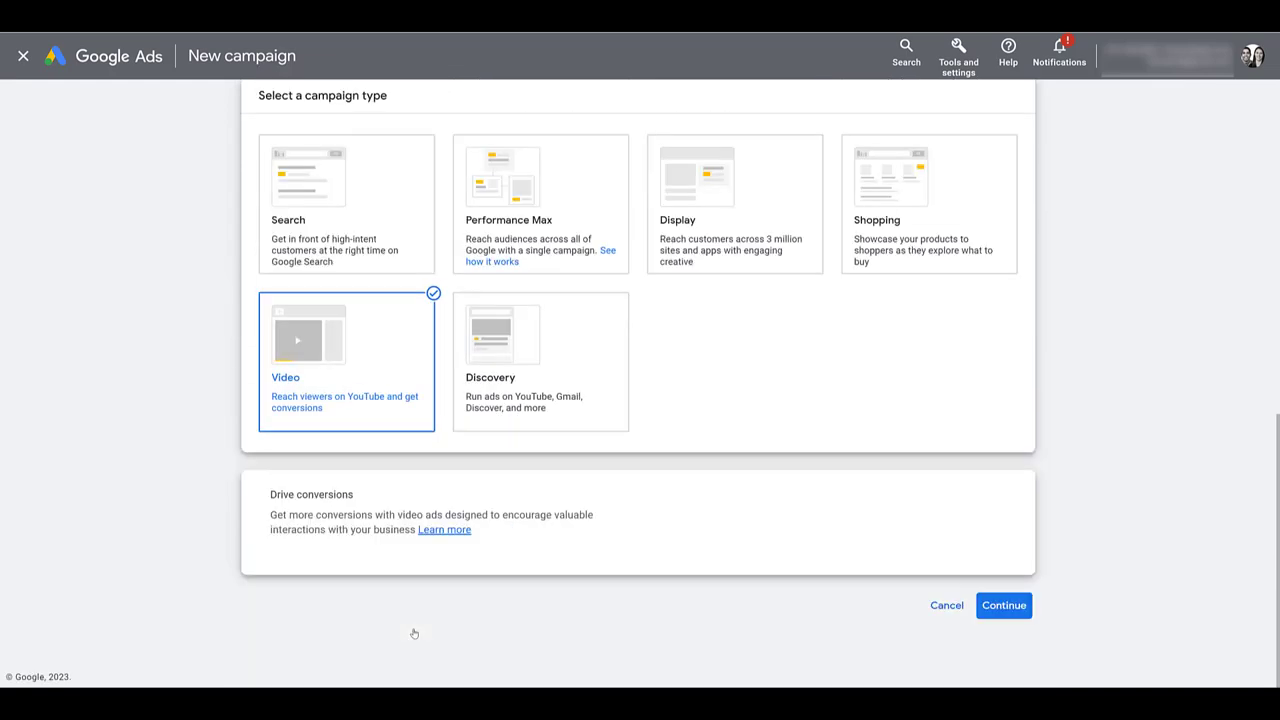
left_click(1004, 606)
scroll(523, 369, "down", 8)
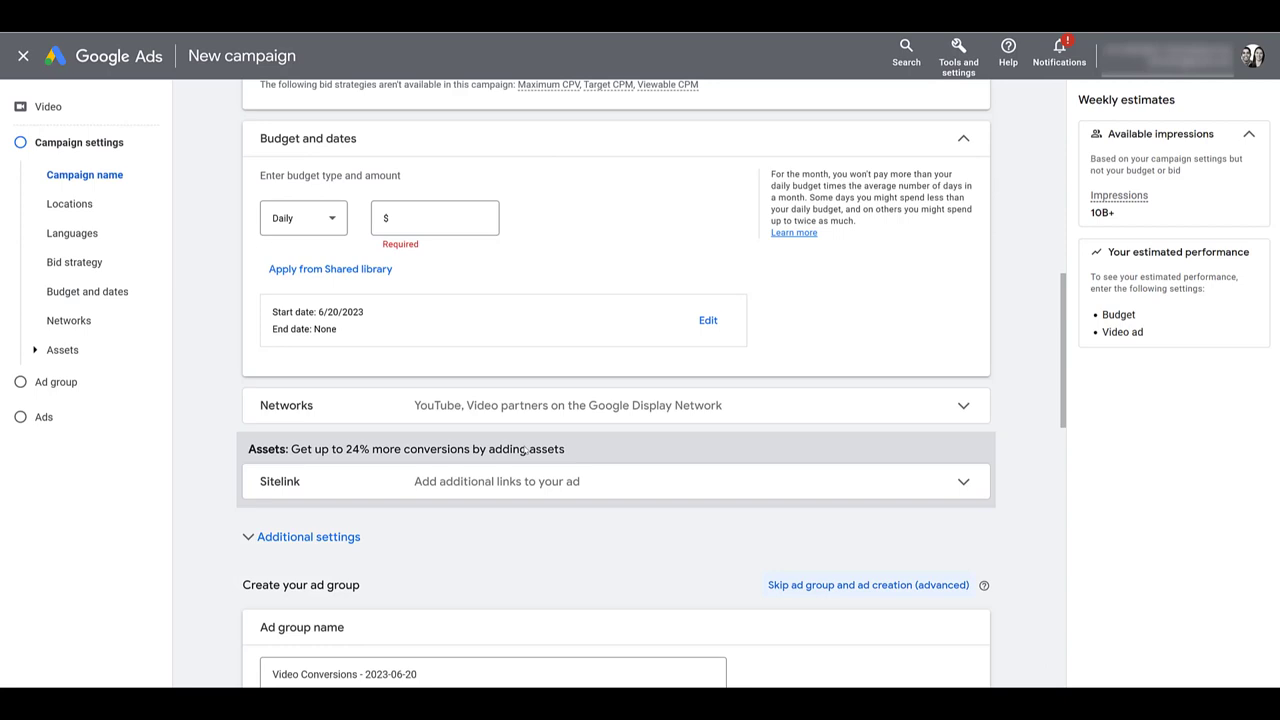
Expand the Sitelink assets section to list the 8 existing sitelinks.
scroll(526, 451, "down", 3)
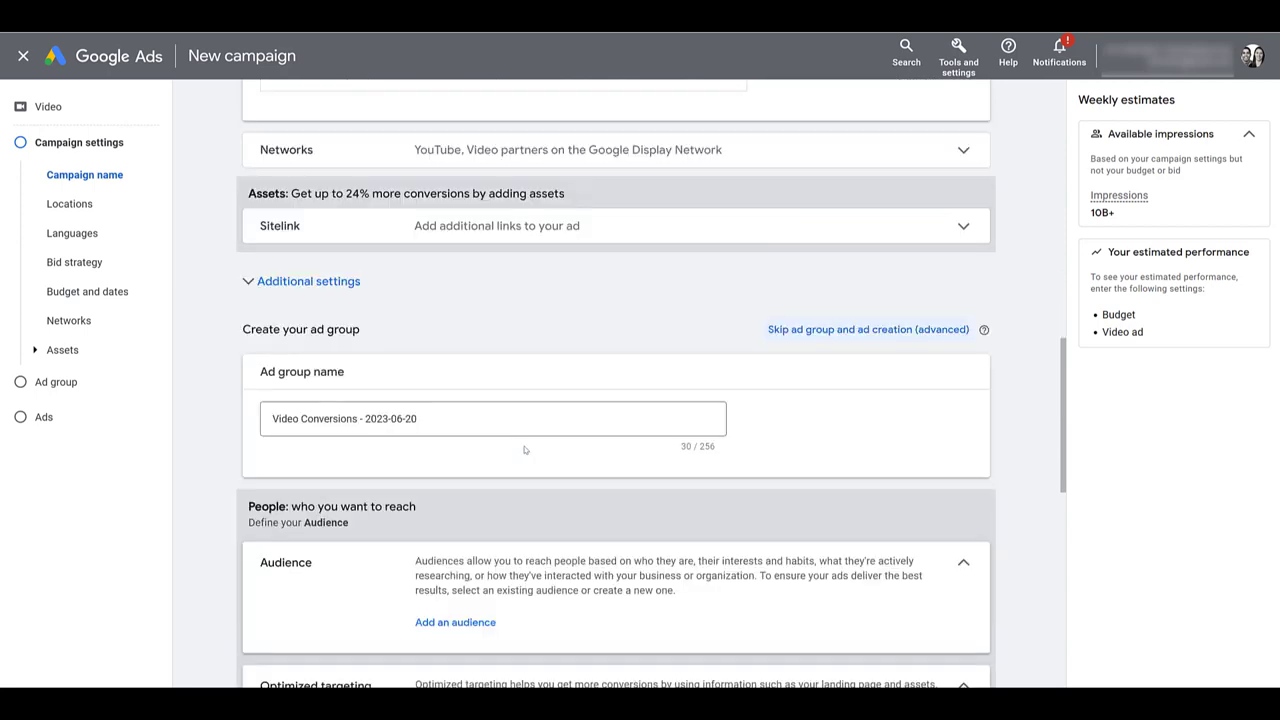
left_click(476, 228)
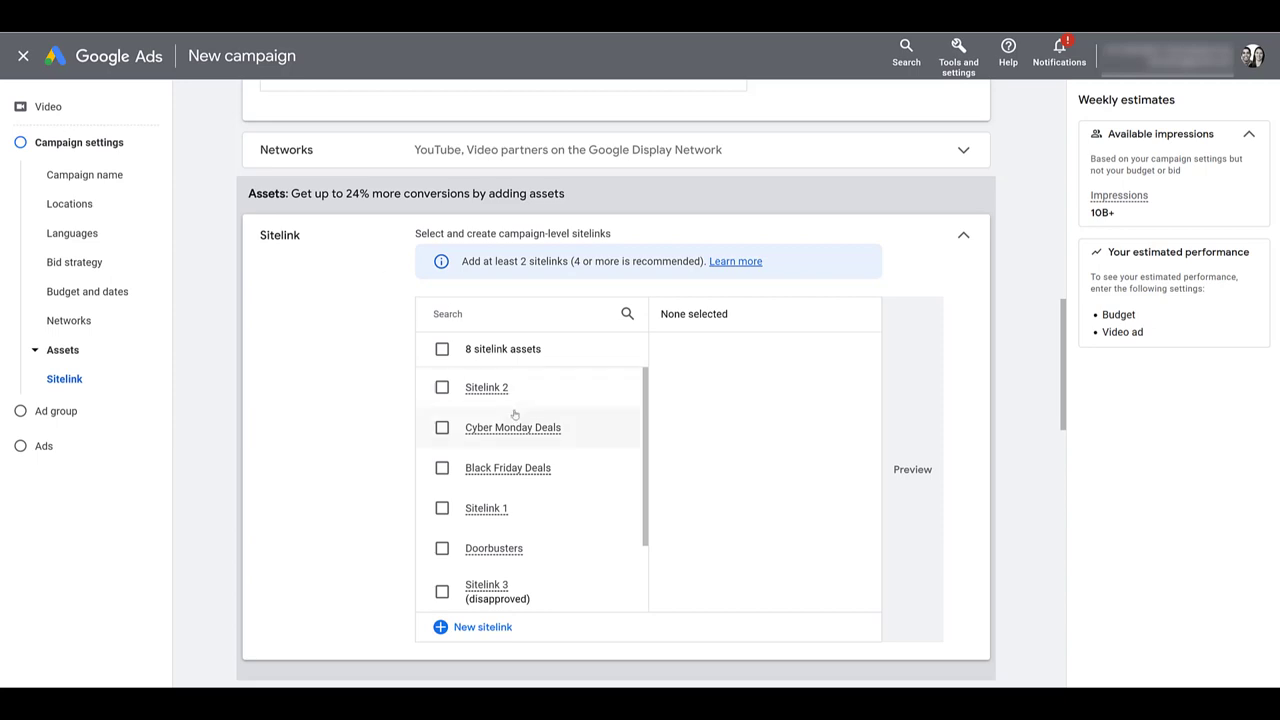
Select Doorbusters, Sitelink 1, Black Friday Deals, Sitelink 2 and Cyber Monday Deals sitelinks.
scroll(529, 452, "down", 2)
scroll(531, 510, "up", 2)
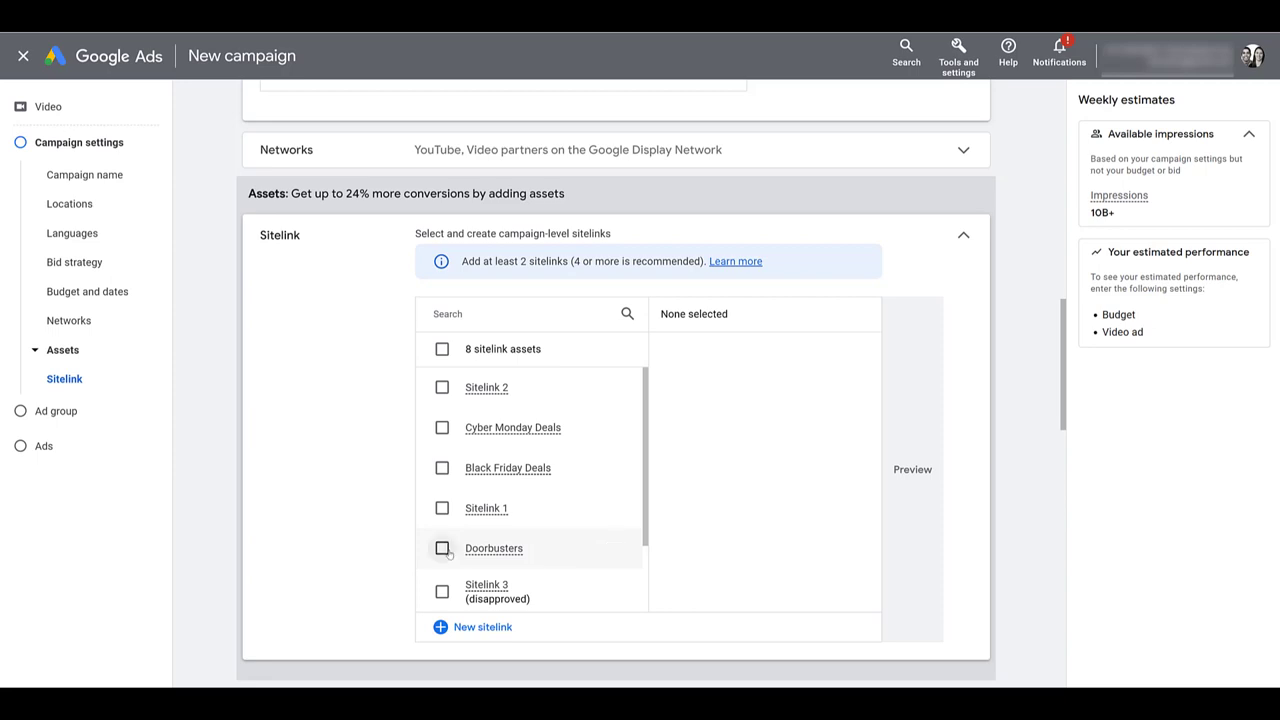
left_click(442, 427)
left_click(442, 387)
left_click(442, 467)
left_click(442, 508)
left_click(442, 548)
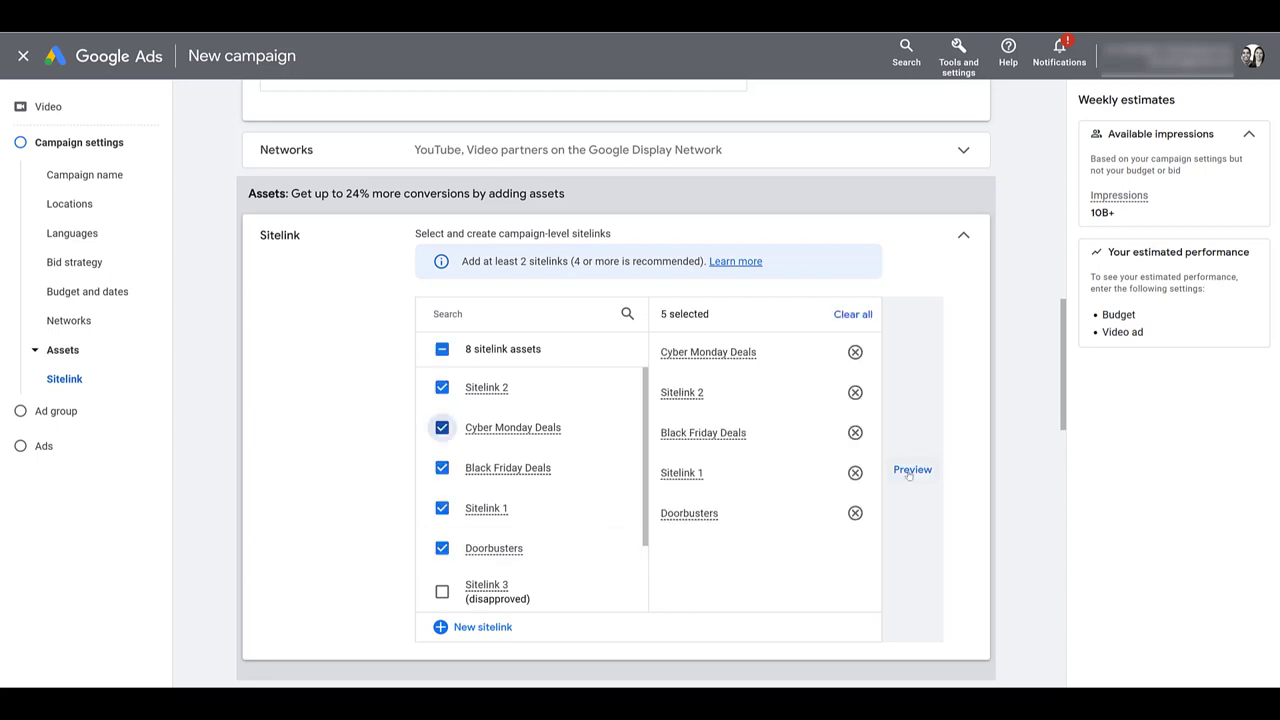
Check the mobile preview of the chosen sitelinks, then close it.
left_click(910, 470)
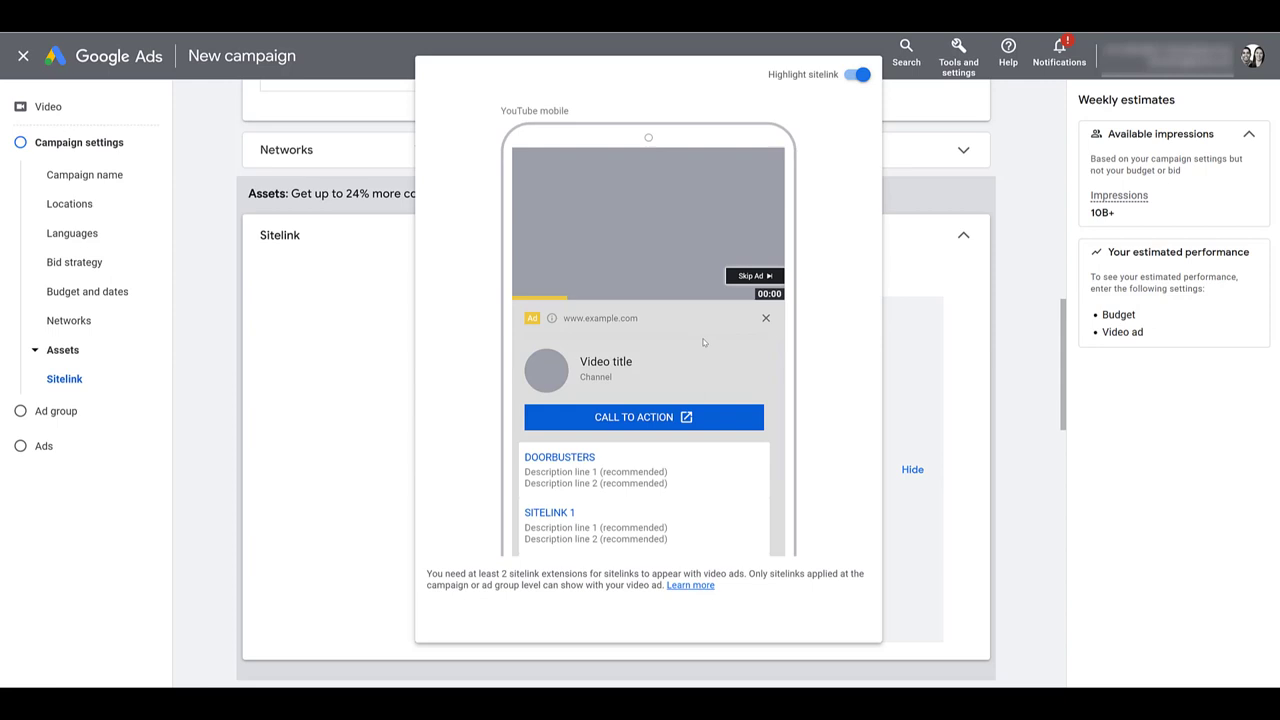
scroll(703, 342, "down", 2)
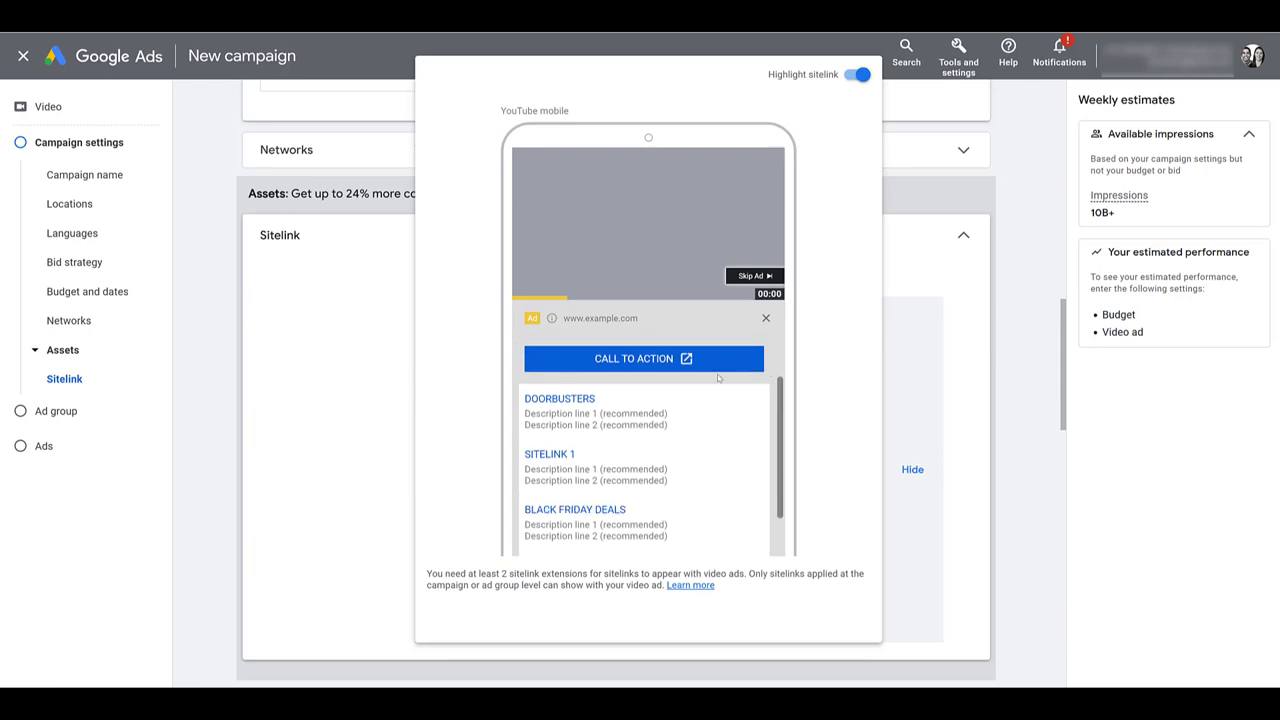
scroll(718, 441, "down", 2)
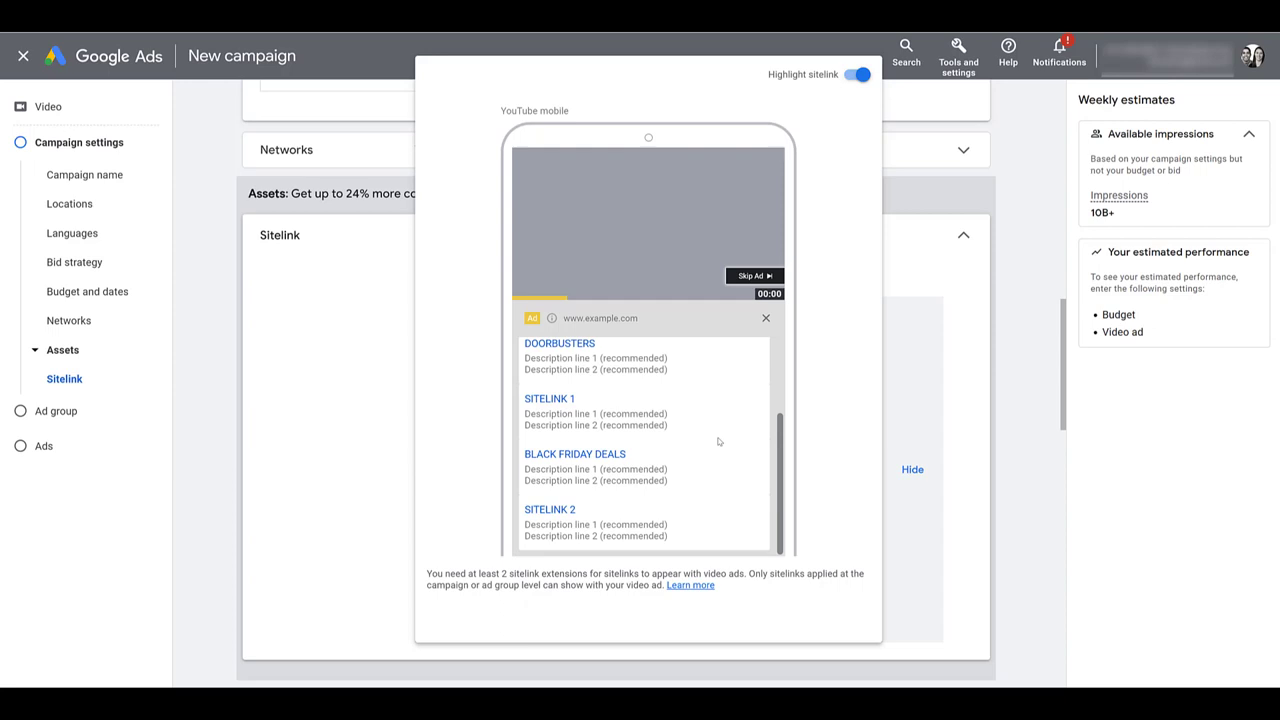
left_click(346, 375)
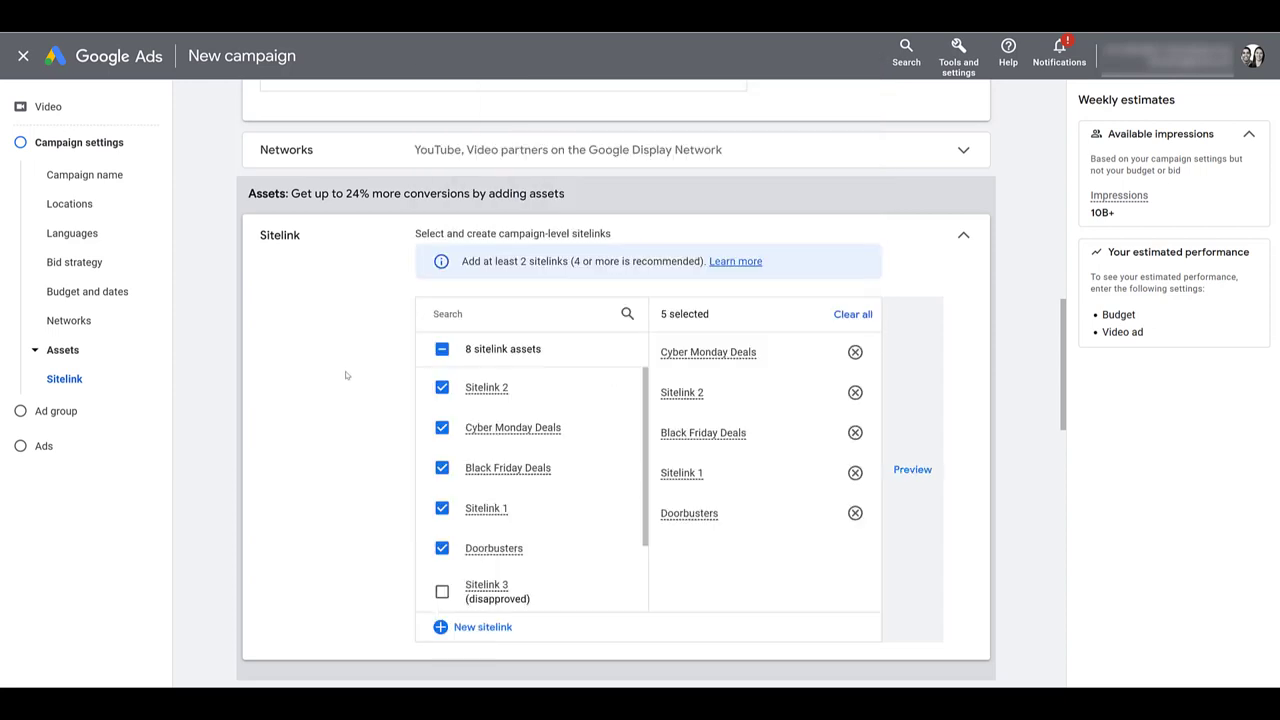
Expand the campaign's network settings and scroll through them for review.
left_click(738, 155)
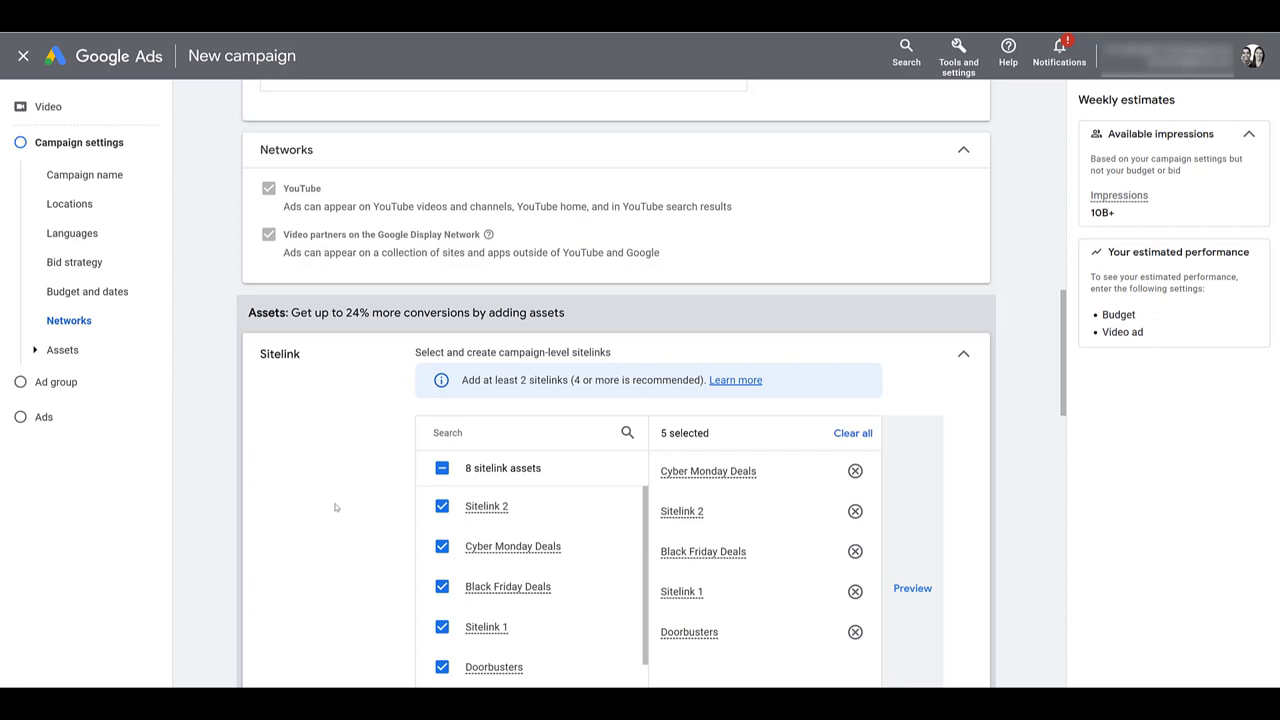
scroll(336, 507, "down", 1)
scroll(336, 507, "up", 1)
scroll(336, 507, "down", 1)
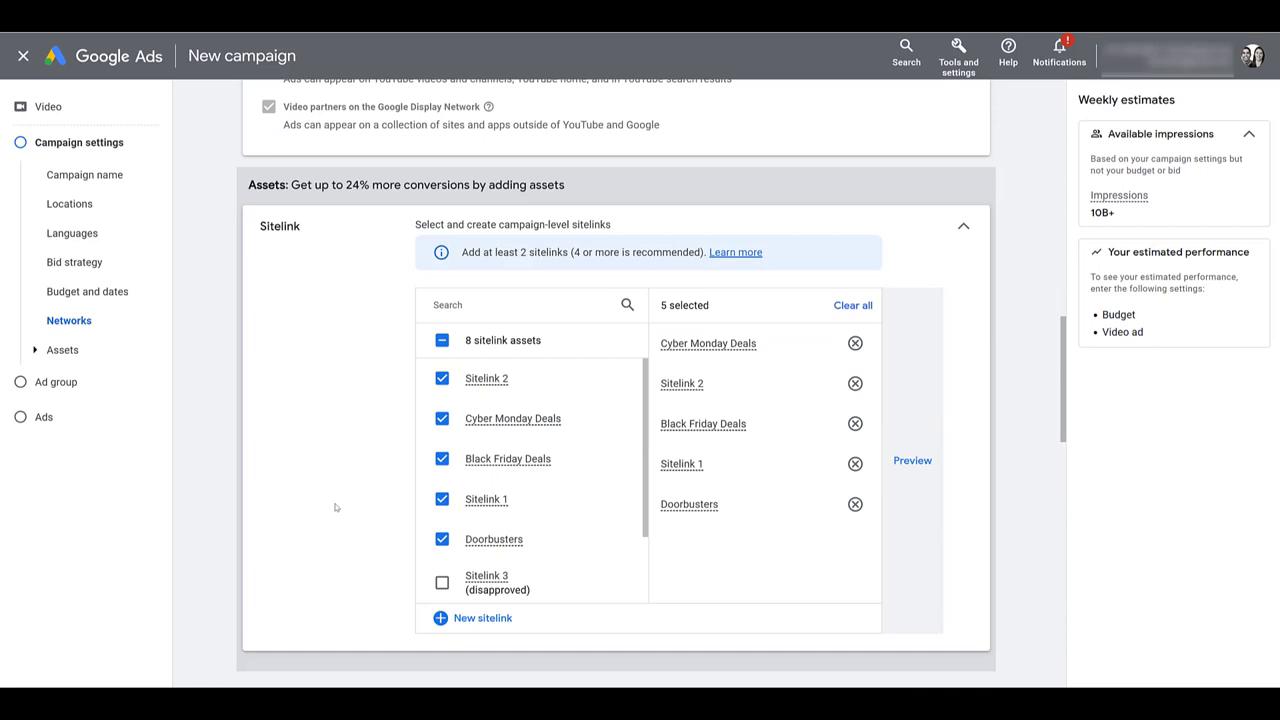
mouse_move(605, 378)
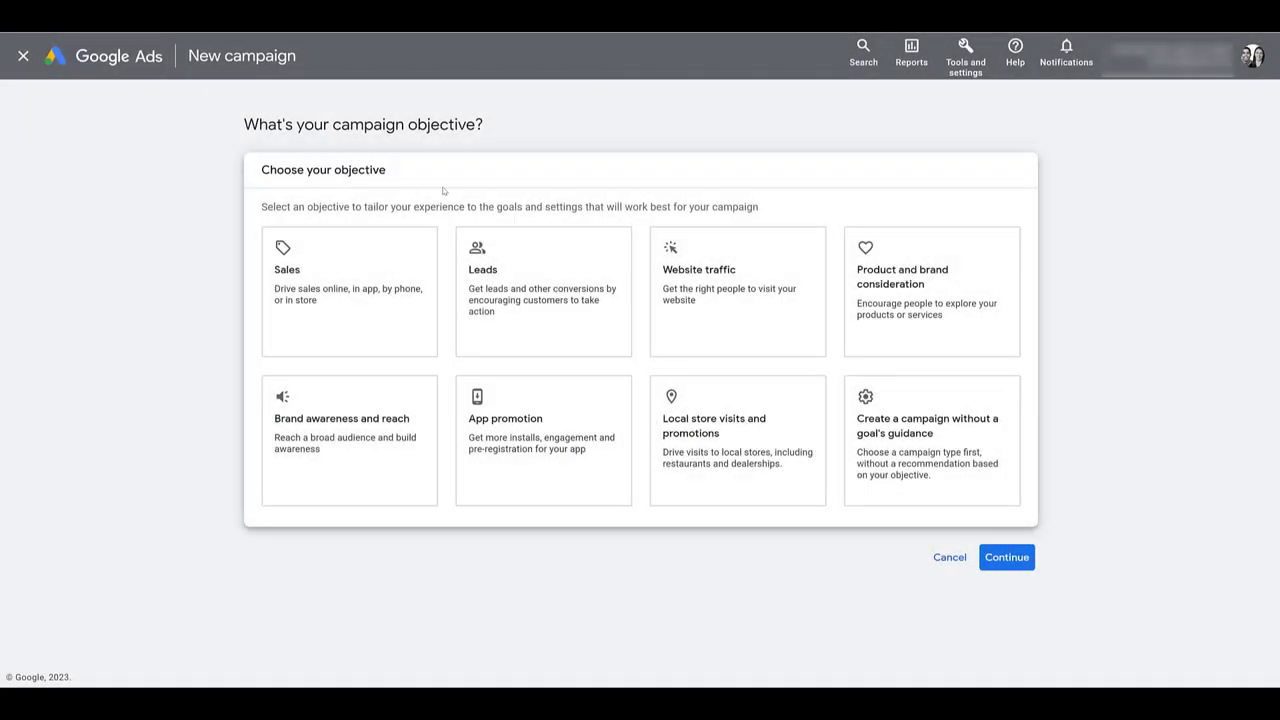
Choose Sales as the objective and Video as the campaign type, with the Drive conversions subtype.
left_click(377, 272)
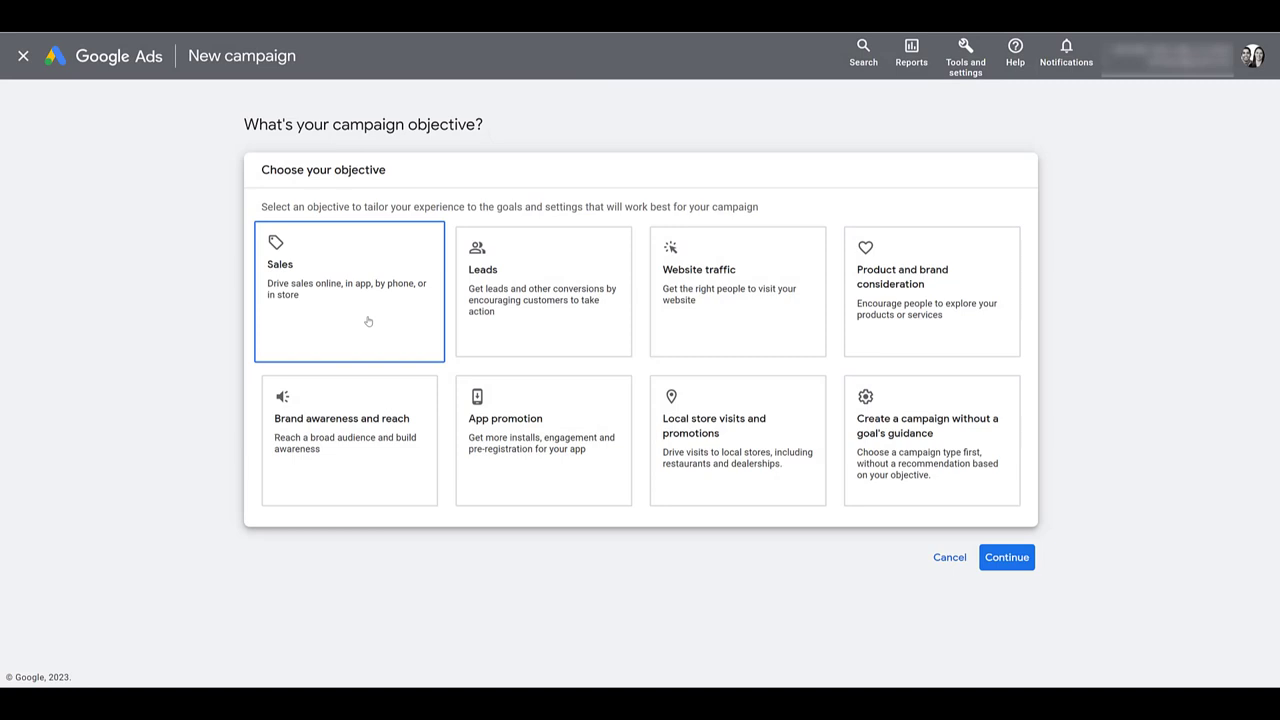
scroll(368, 321, "down", 3)
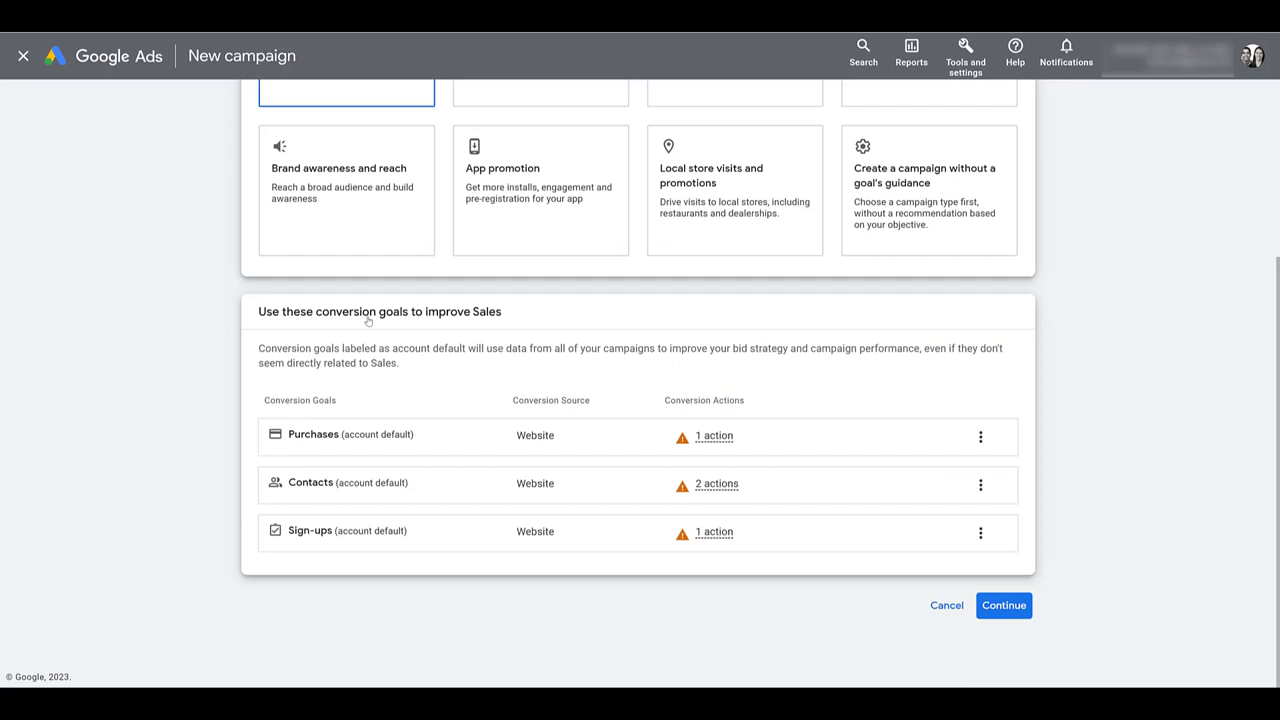
scroll(340, 190, "up", 1)
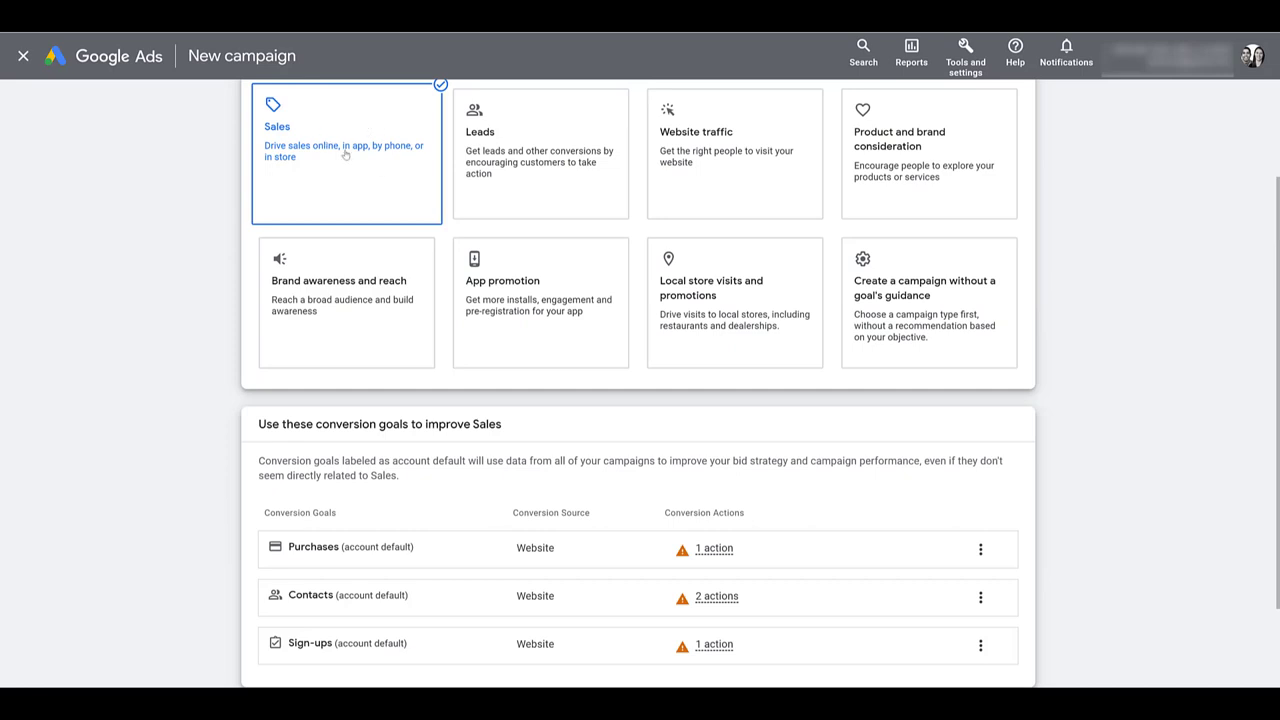
scroll(345, 153, "down", 1)
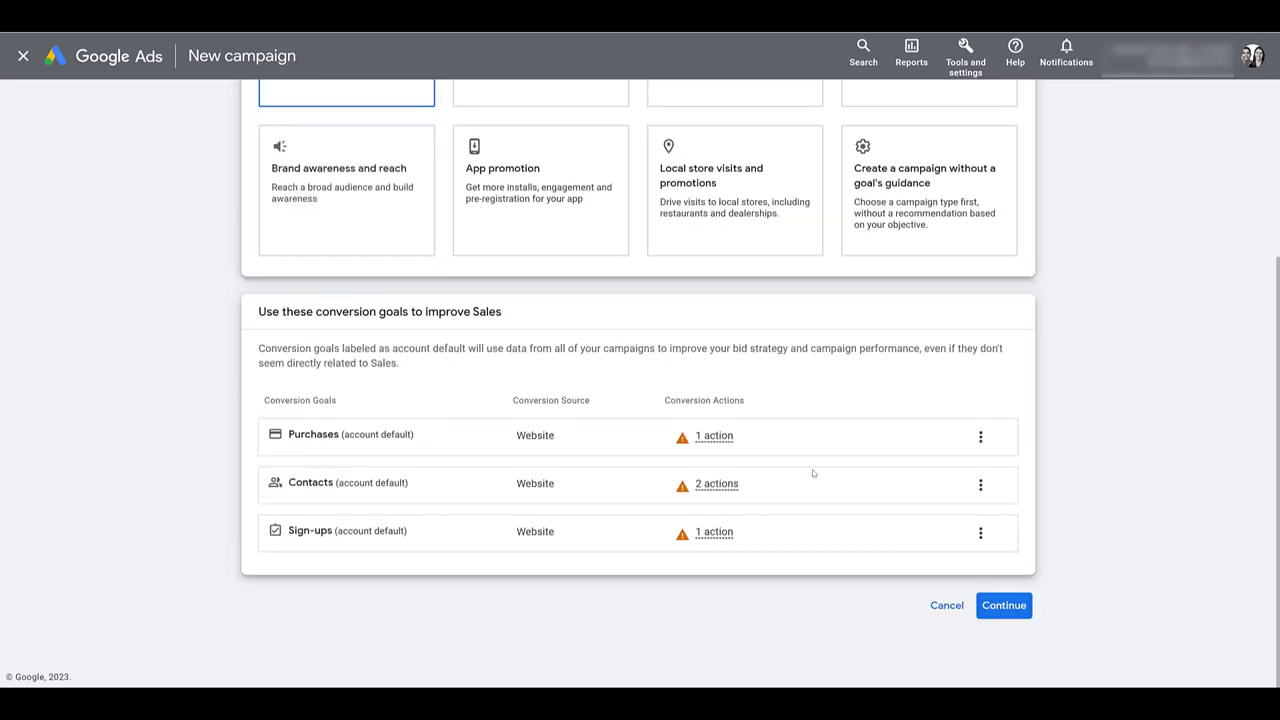
left_click(1004, 605)
left_click(340, 470)
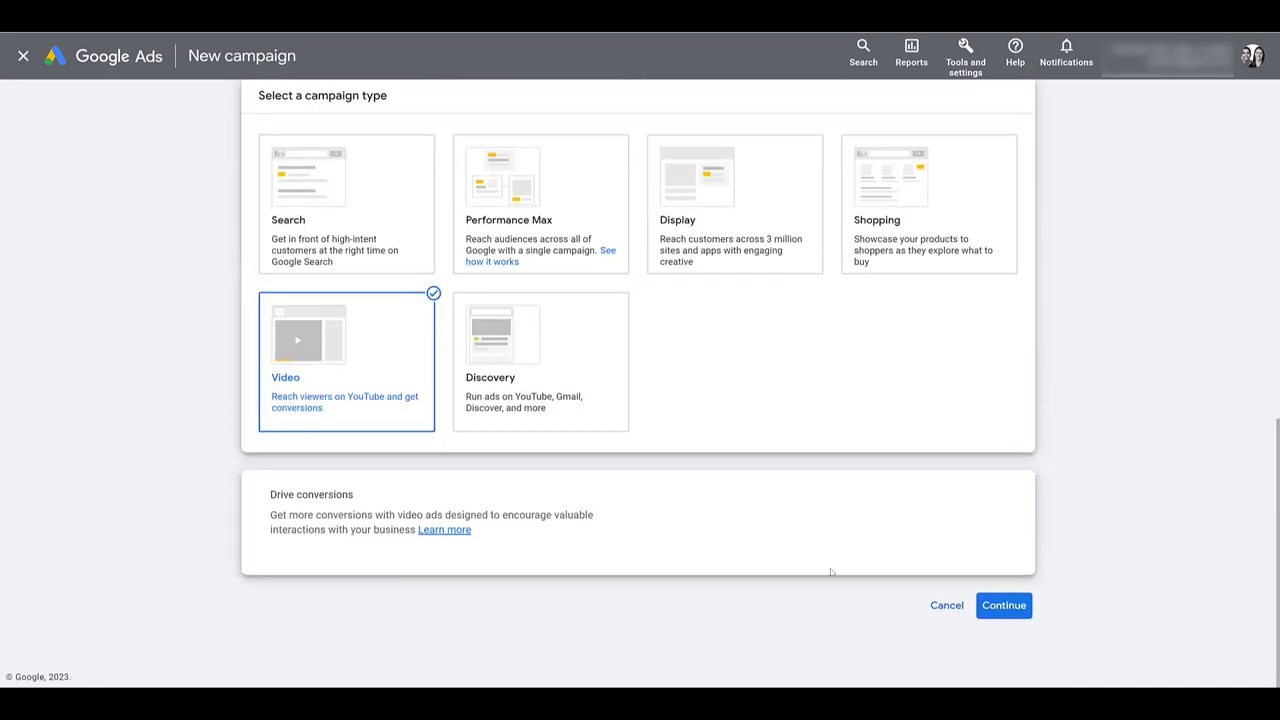
In the campaign settings, enable the Google Merchant Center product feed for product ads.
left_click(1012, 610)
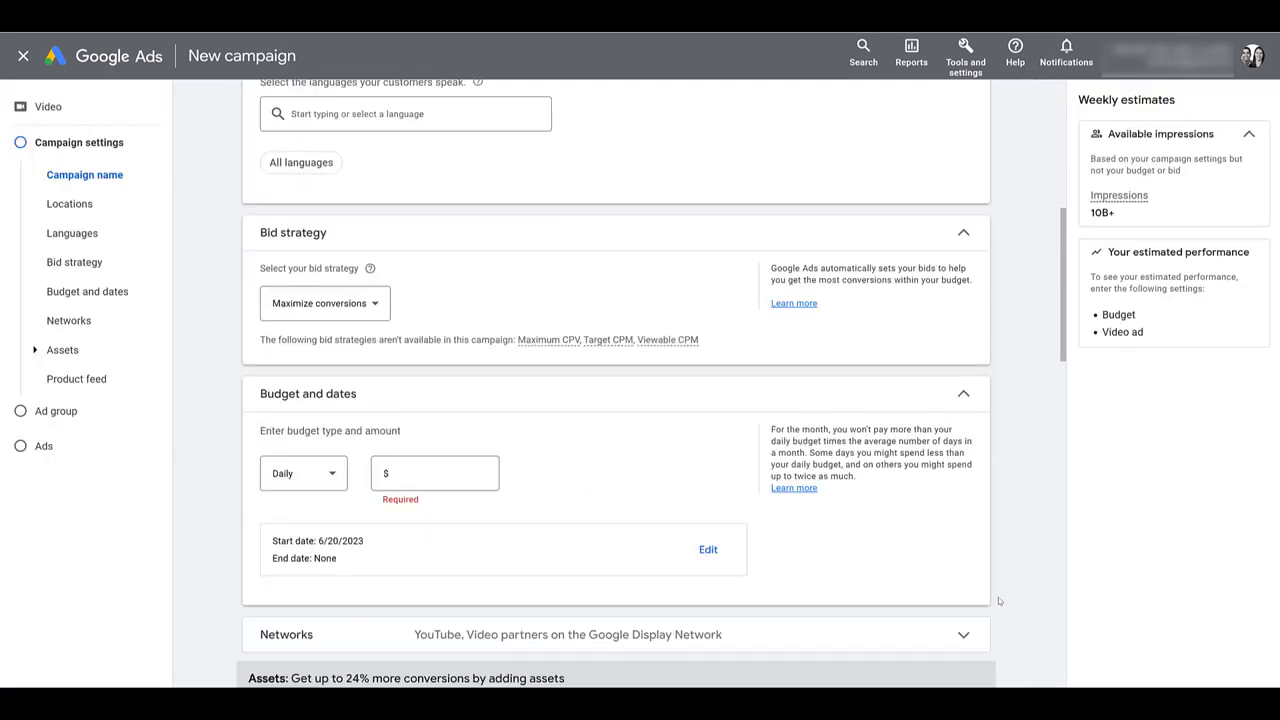
scroll(998, 600, "down", 5)
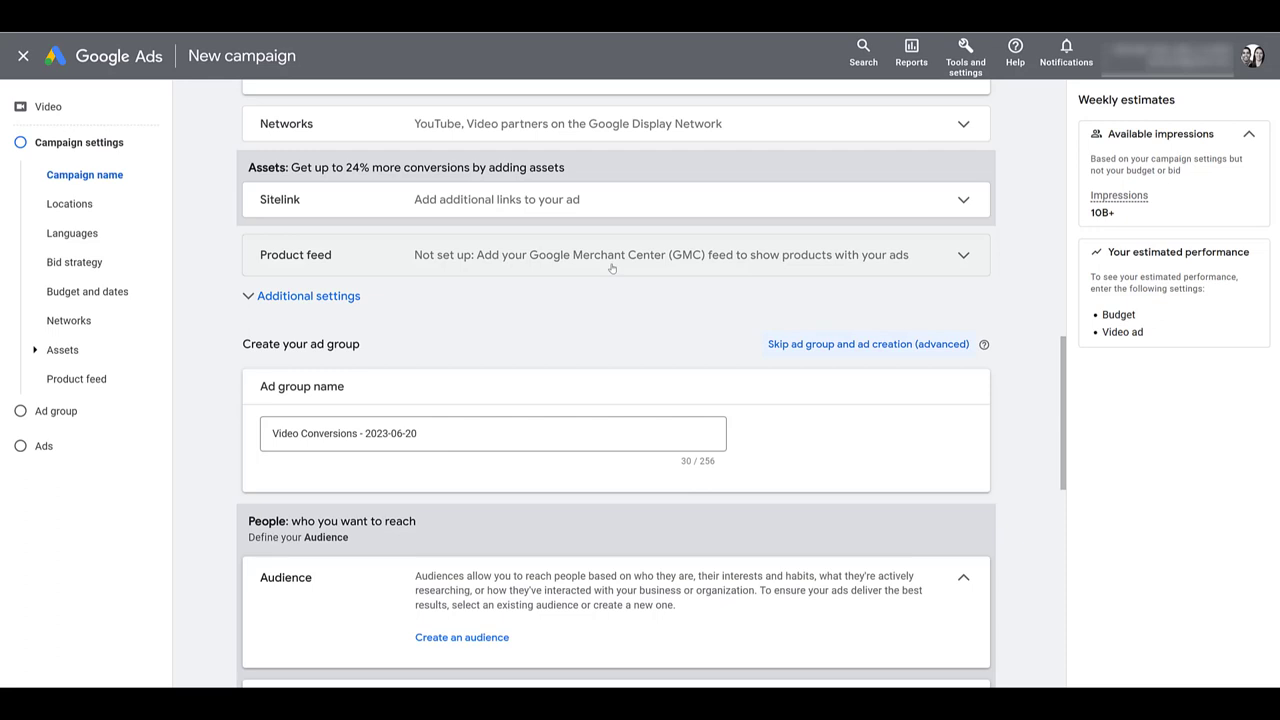
left_click(612, 268)
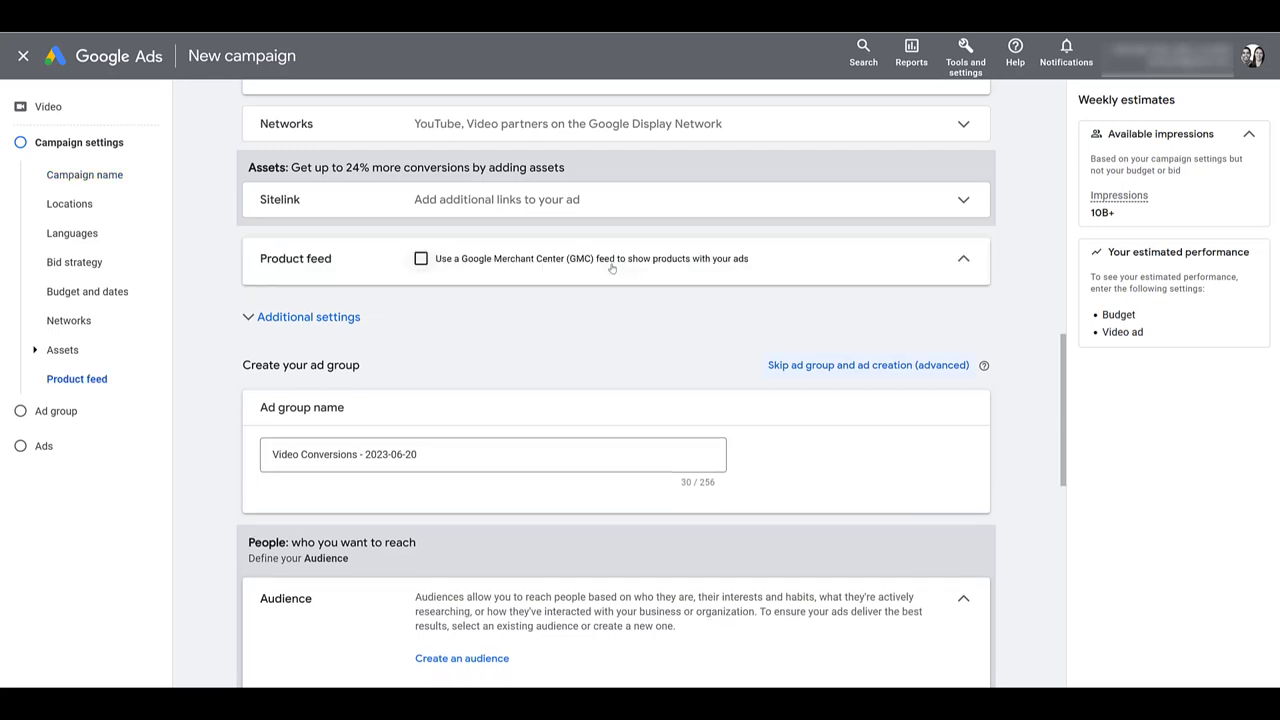
left_click(421, 260)
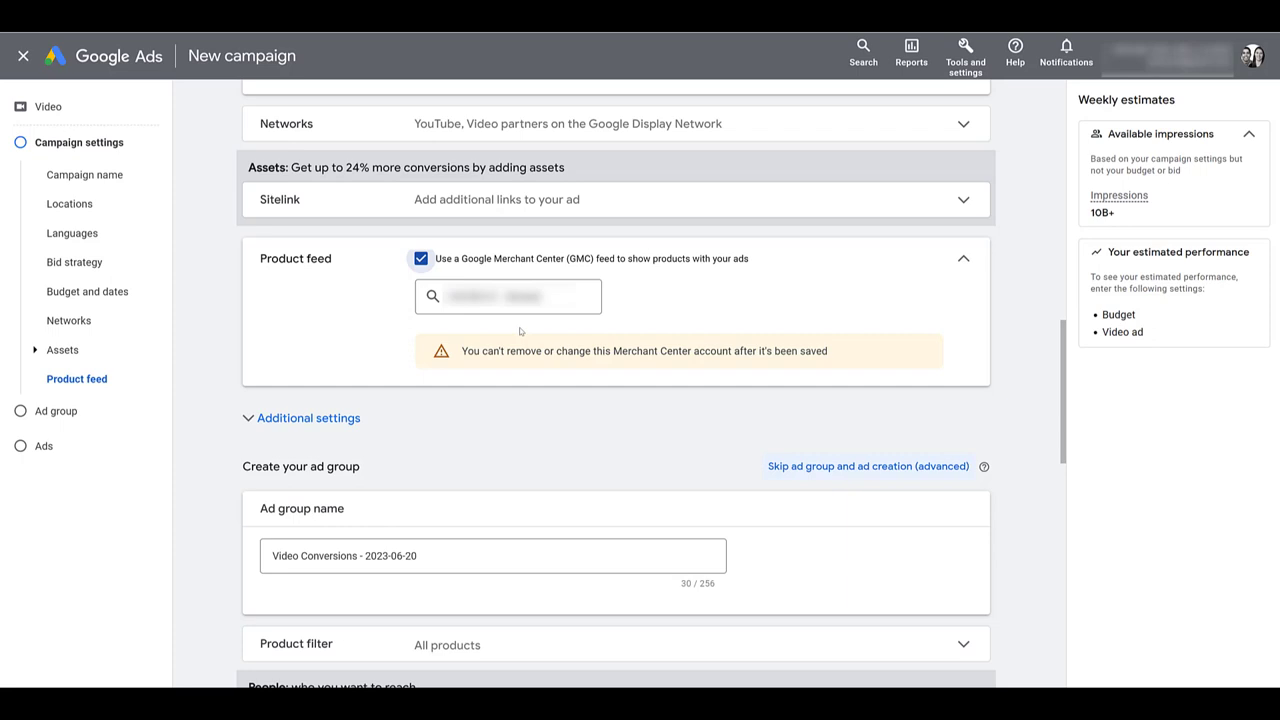
Expand the Product filter row, still set to All products.
scroll(520, 331, "down", 1)
scroll(520, 331, "down", 1)
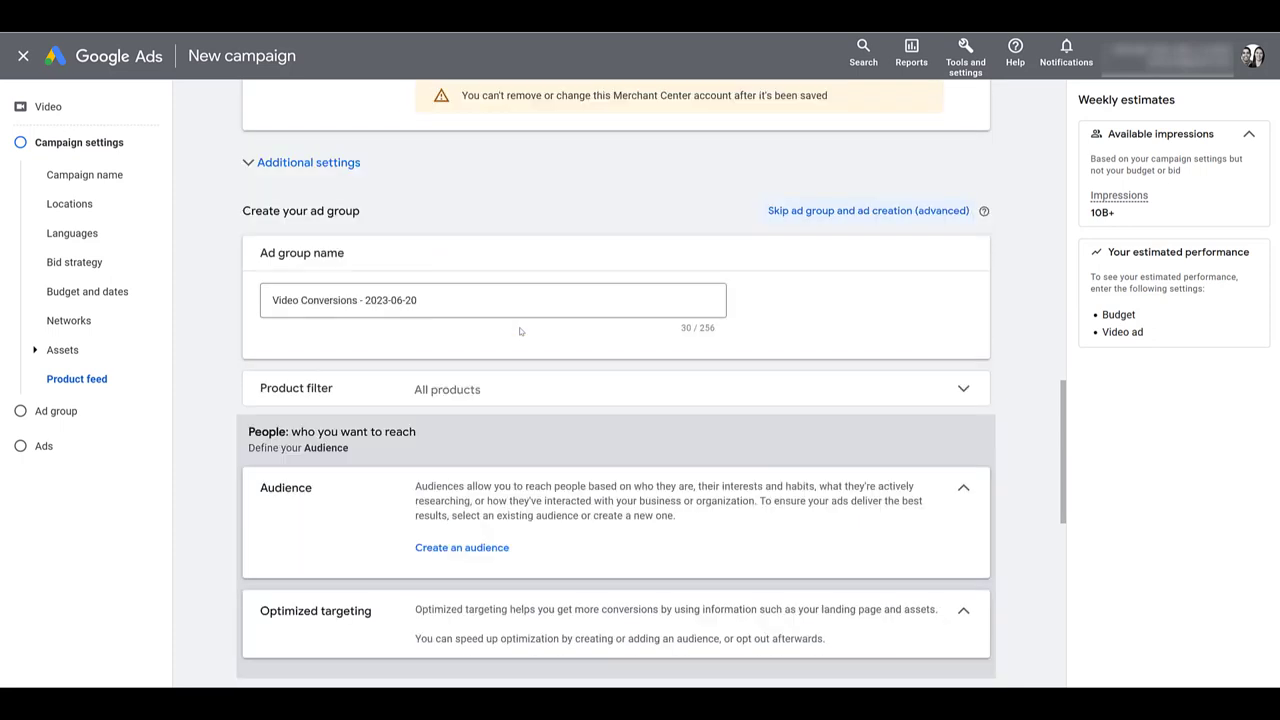
left_click(769, 395)
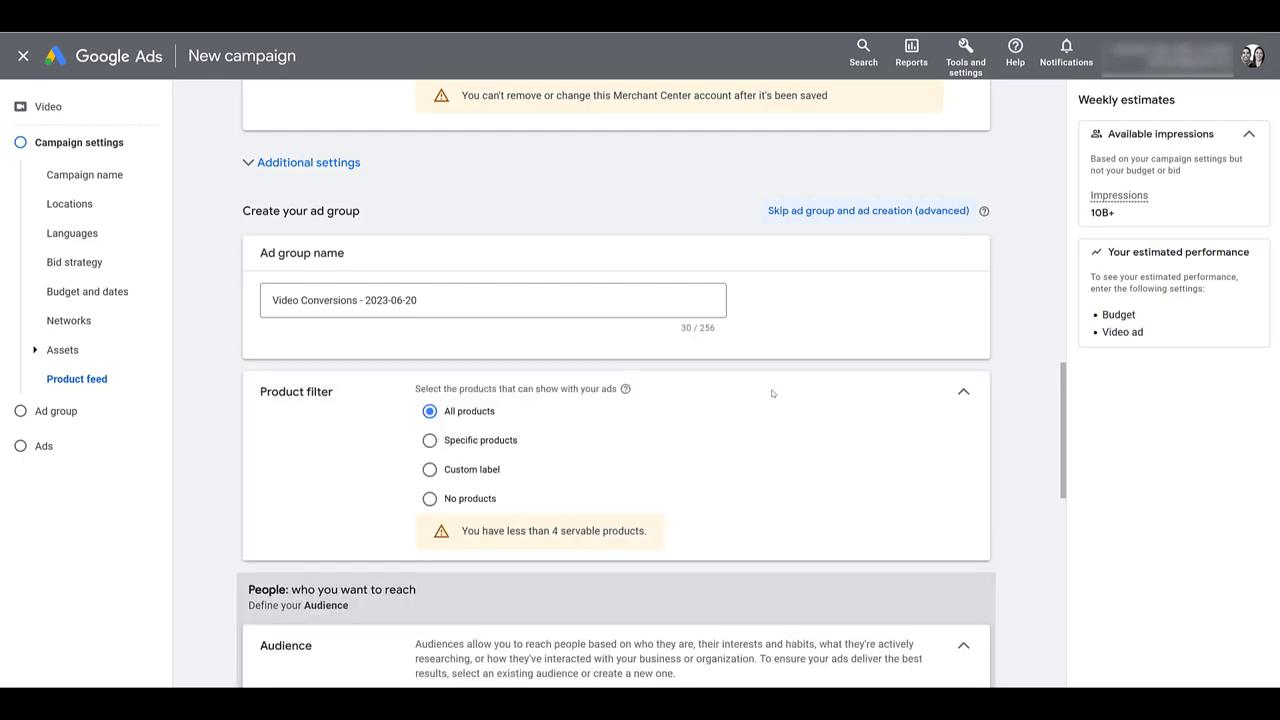
Limit the ads to Specific products and search the feed, which shows no products to pick.
left_click(430, 441)
scroll(435, 445, "down", 2)
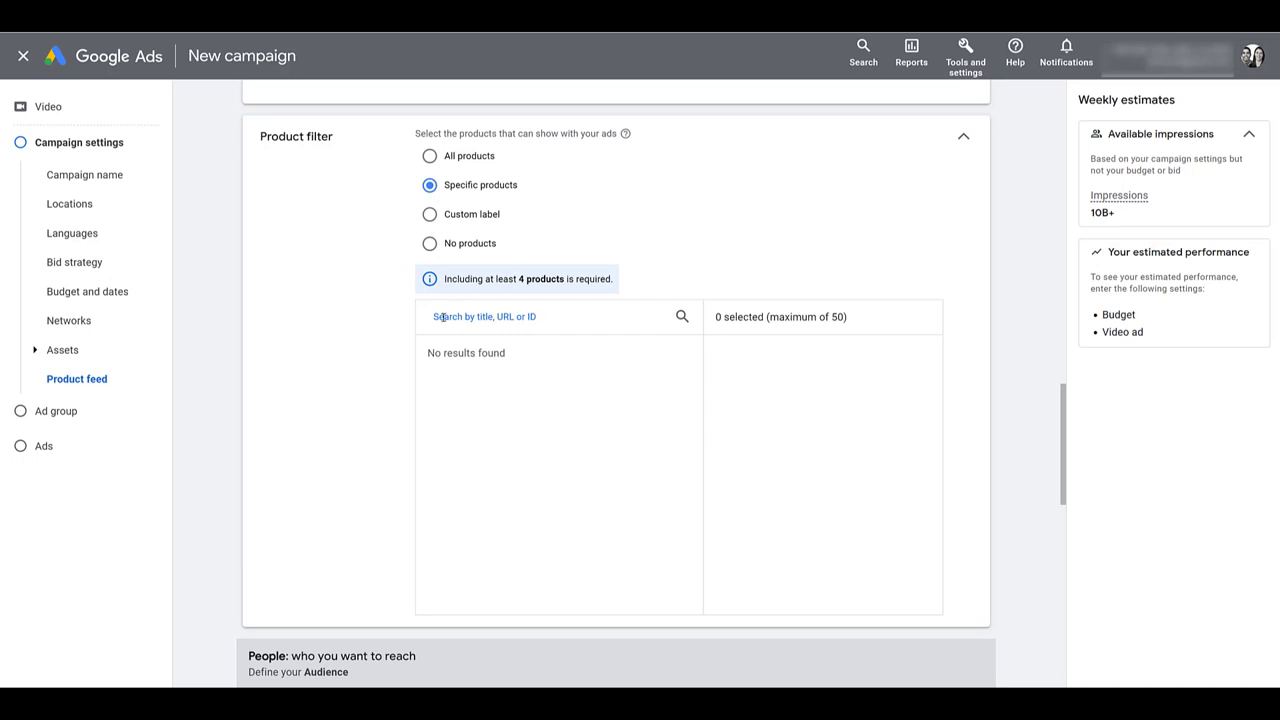
left_click(444, 317)
Filter the products by Custom label 1 with the value BlackFriday.
left_click(469, 218)
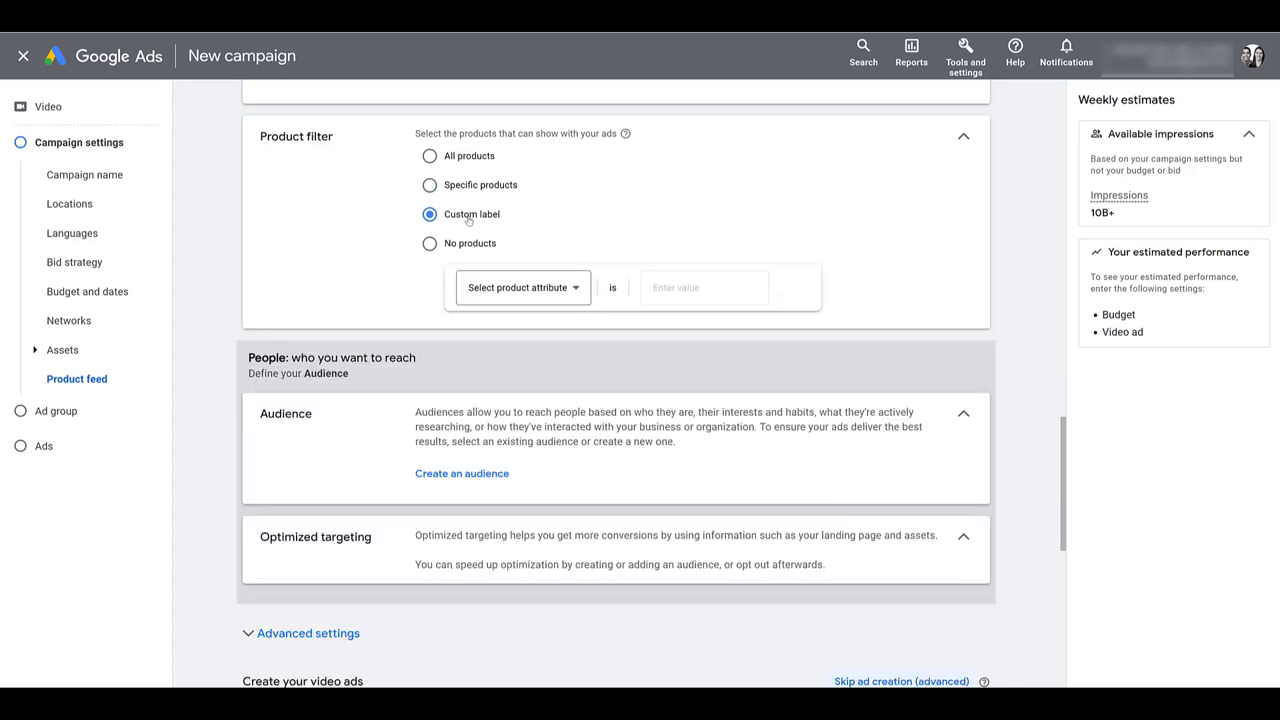
left_click(546, 293)
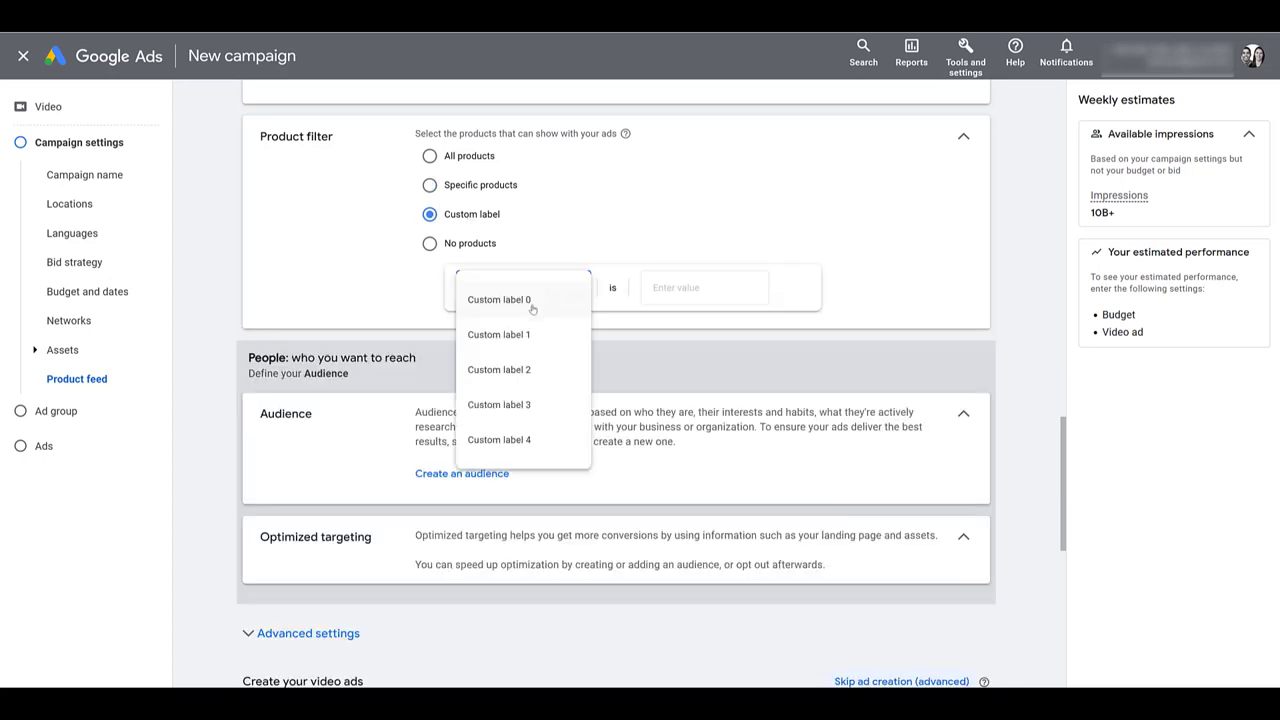
left_click(524, 345)
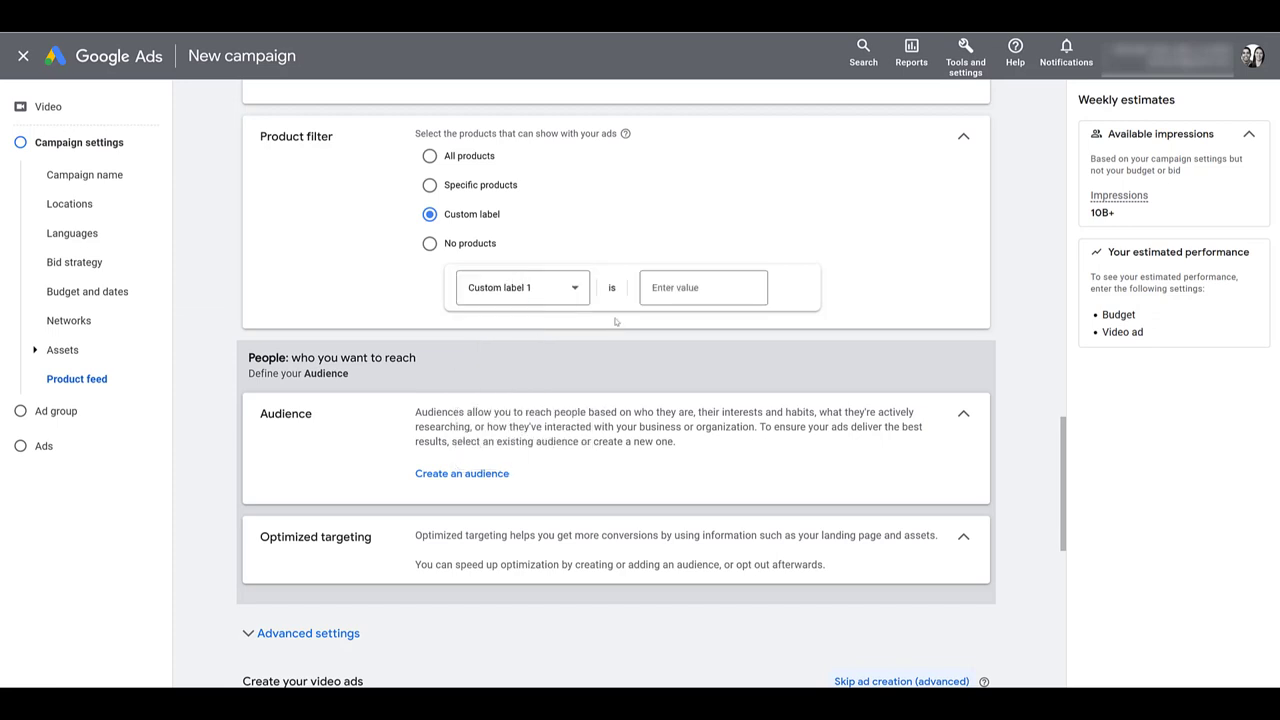
left_click(697, 287)
type("BlackFriday")
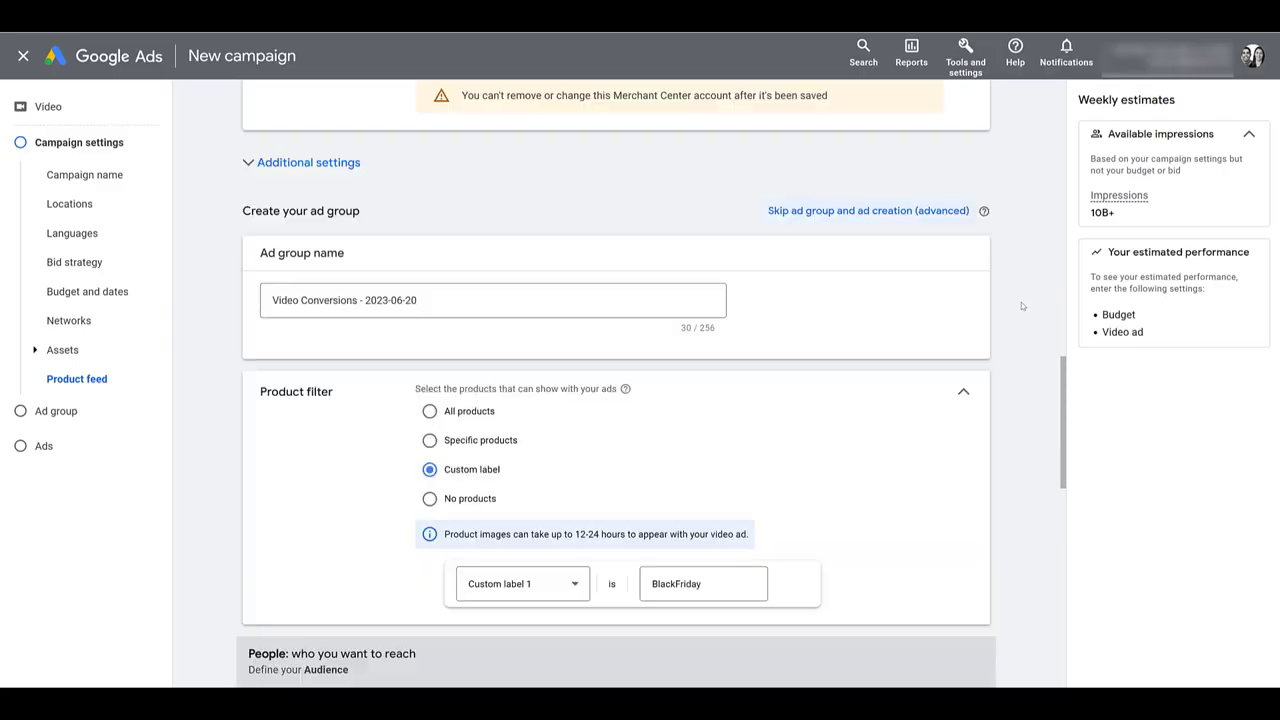
Scroll through the campaign settings down to the Create your video ads section.
scroll(1021, 302, "up", 3)
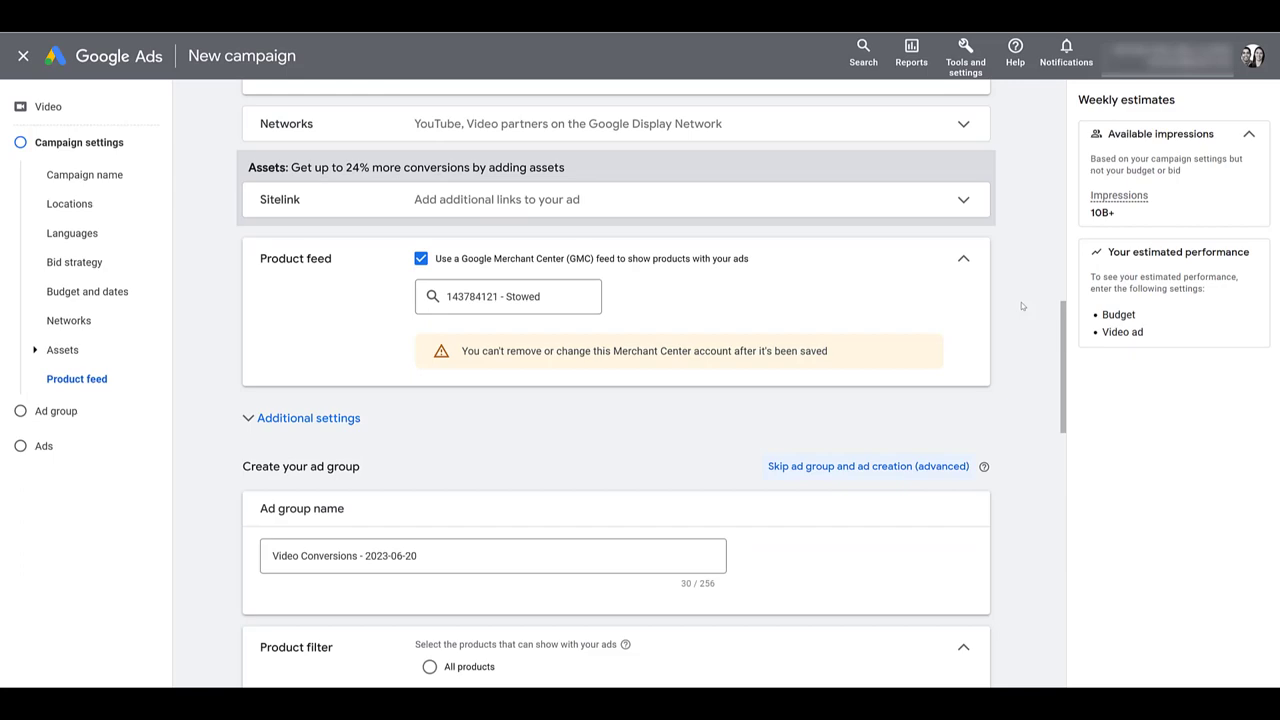
scroll(1021, 302, "down", 4)
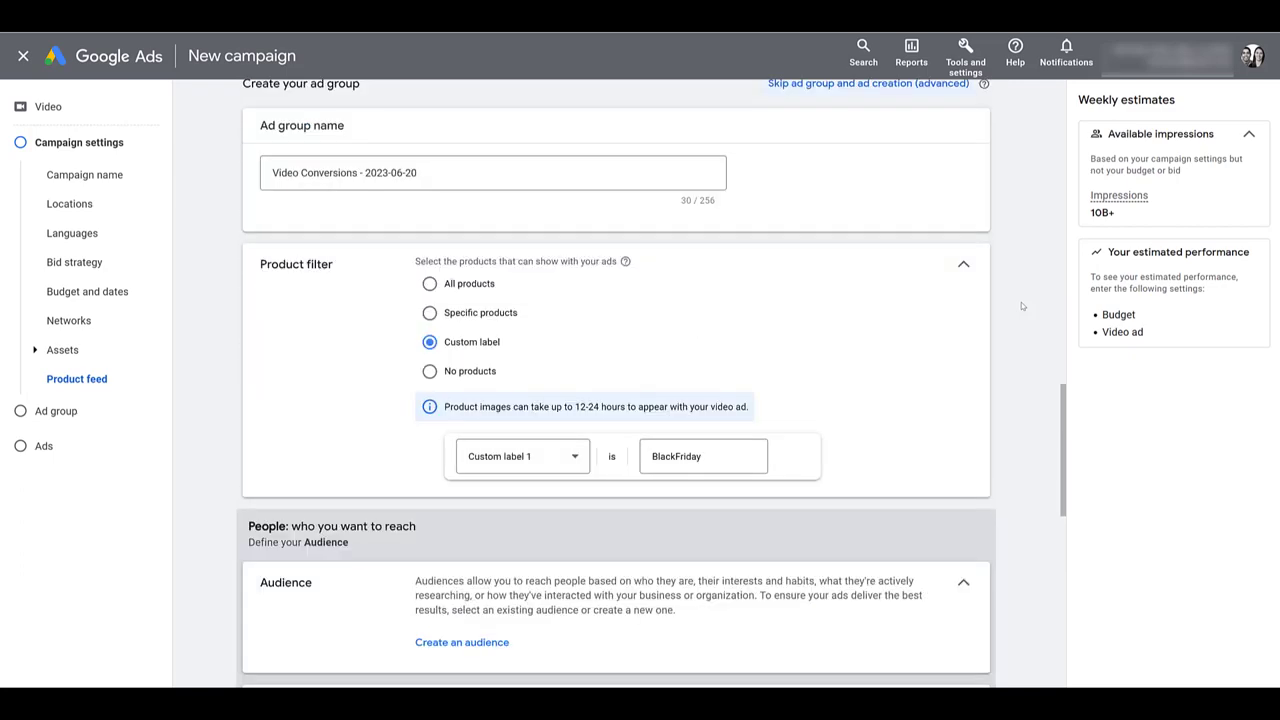
scroll(1021, 302, "down", 6)
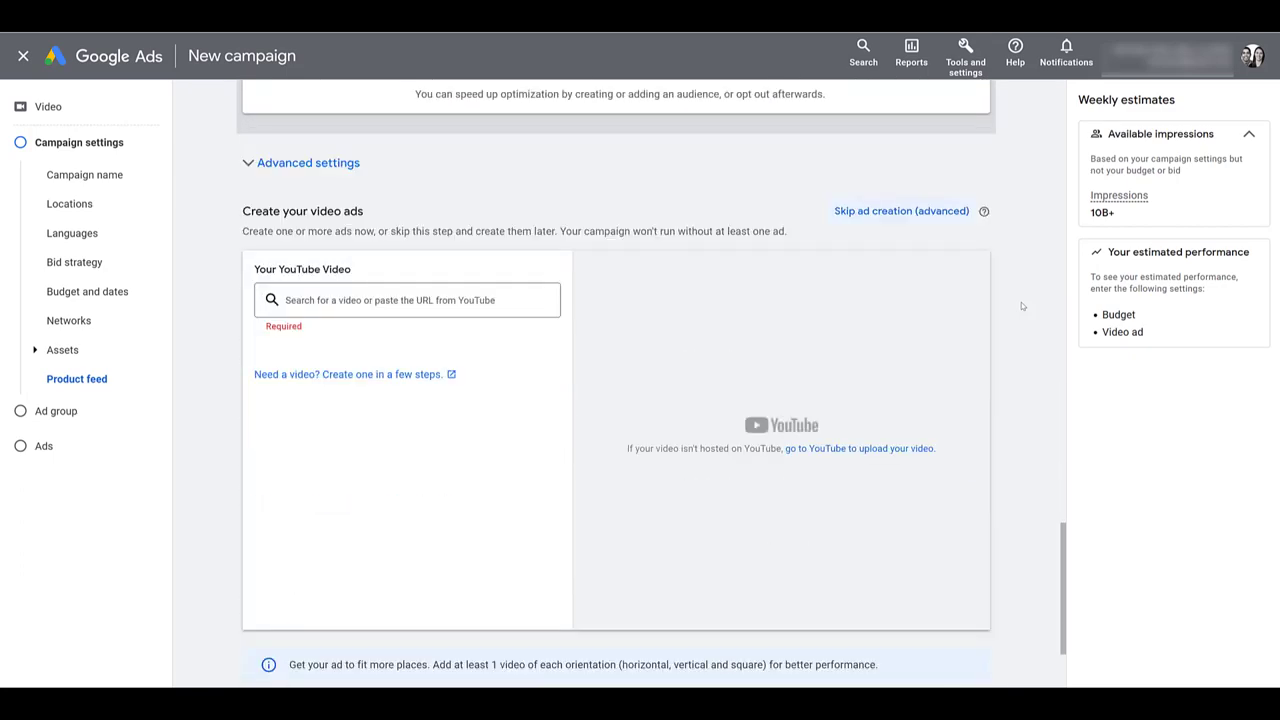
scroll(1021, 306, "down", 2)
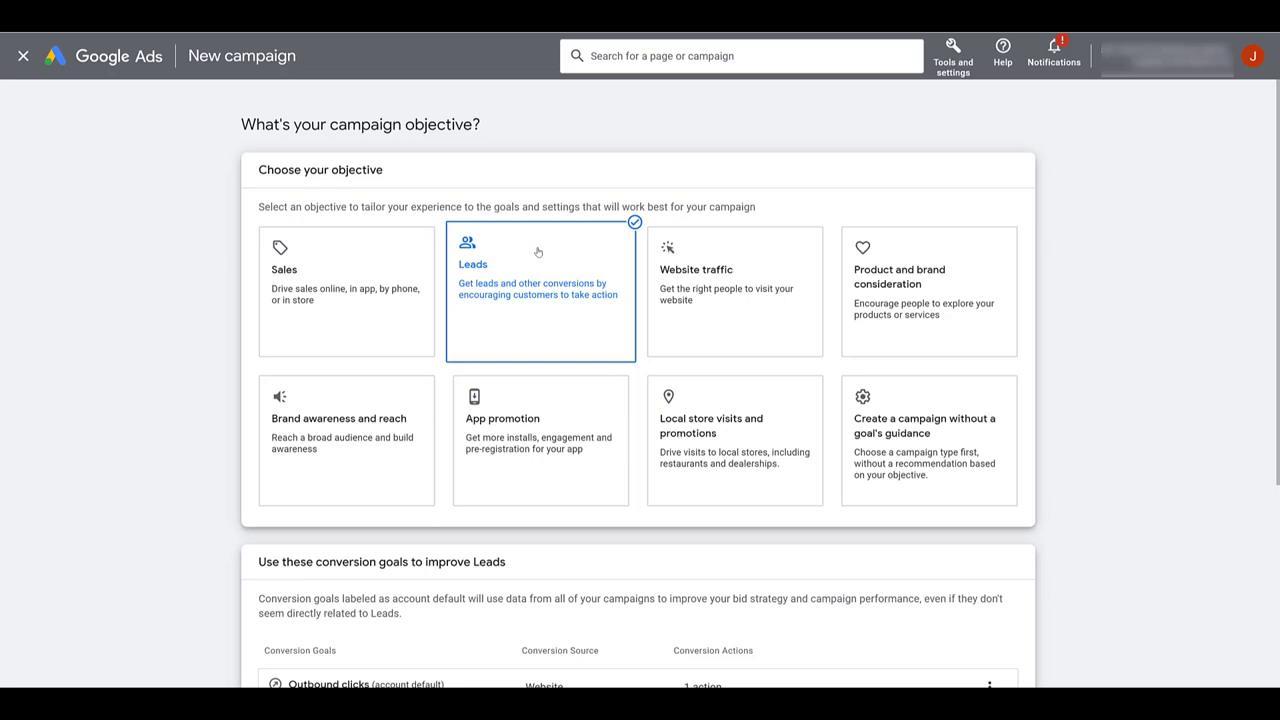
Make the Leads campaign a Video campaign and start adding a lead form.
scroll(538, 252, "down", 3)
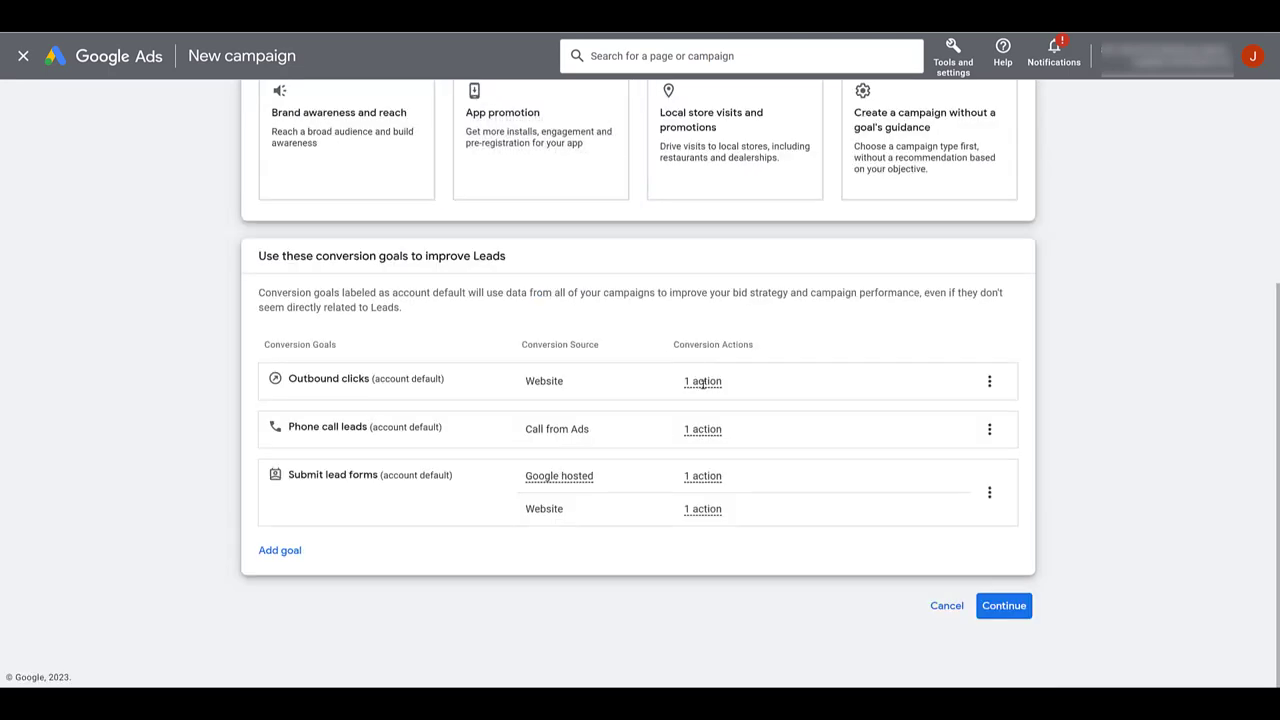
left_click(1004, 606)
left_click(423, 528)
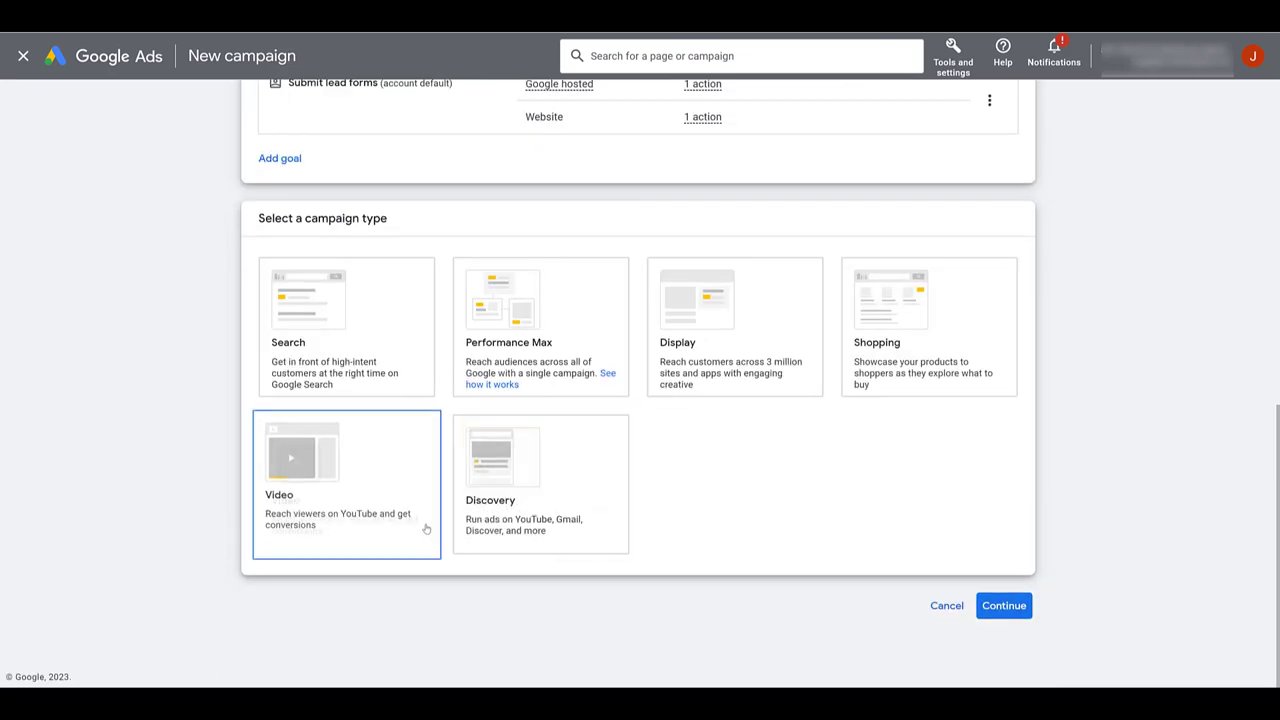
left_click(1020, 614)
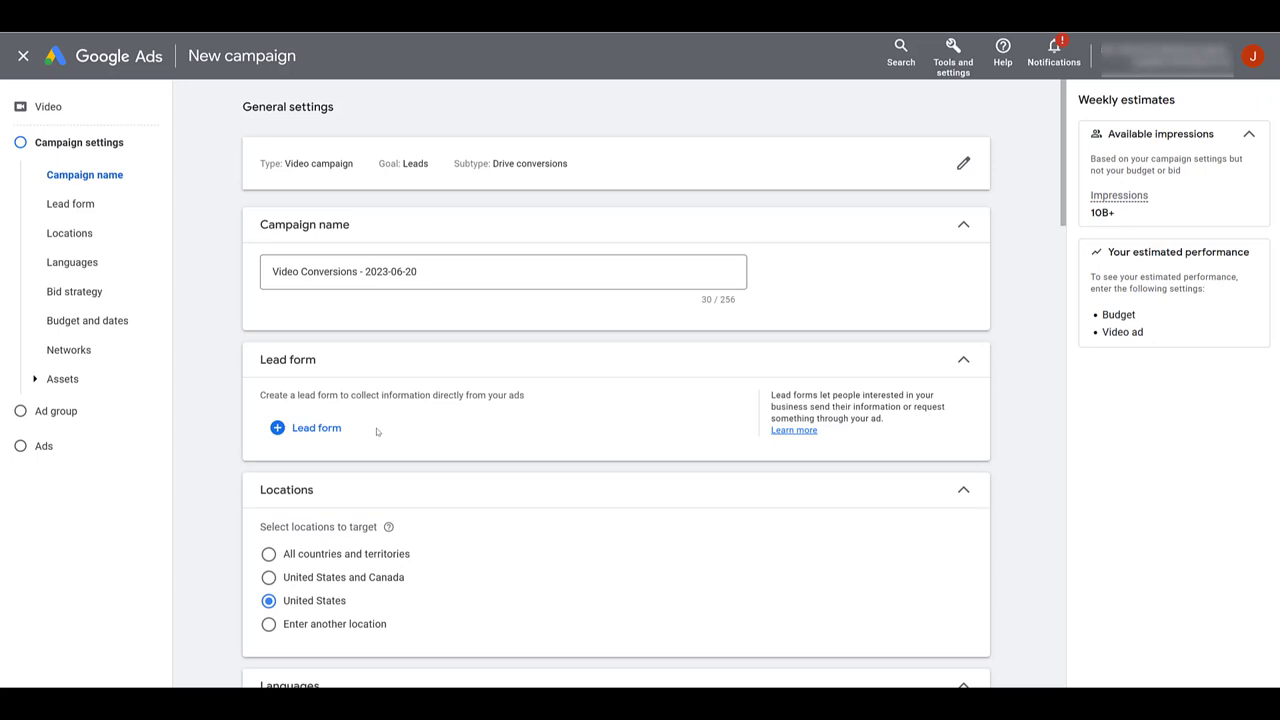
left_click(316, 428)
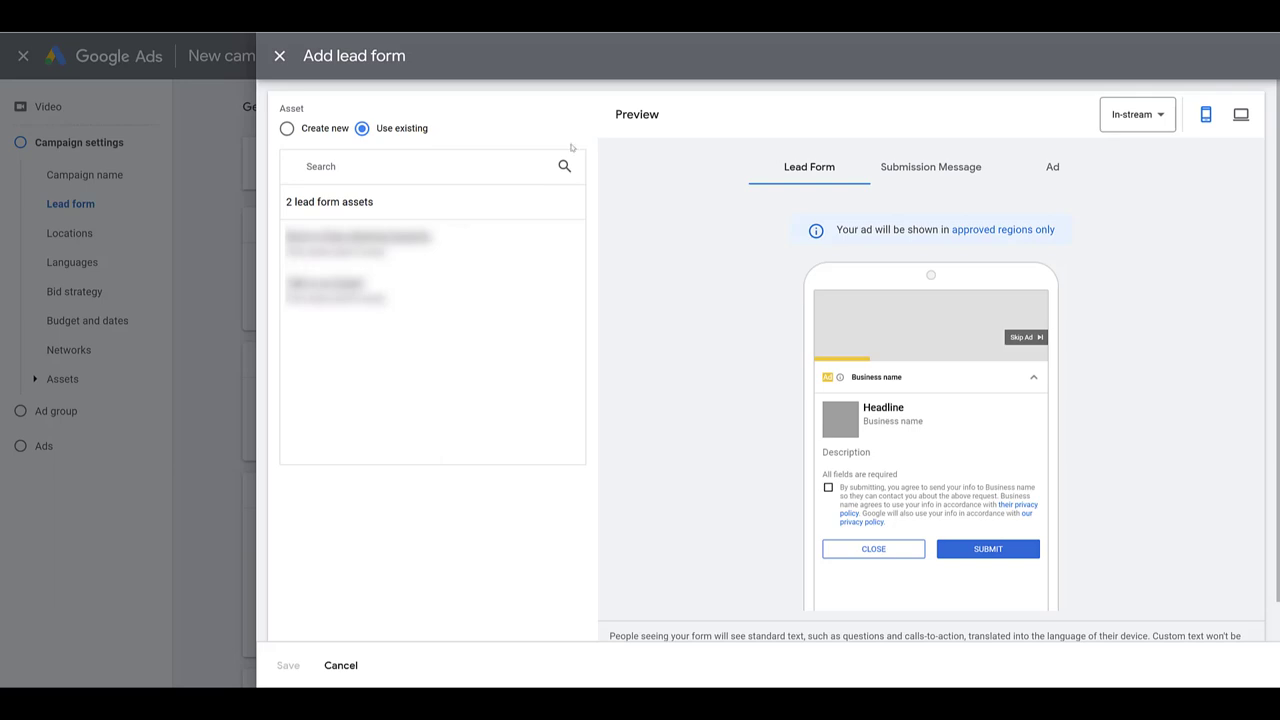
Create a new lead form and scroll through its default fields.
left_click(323, 129)
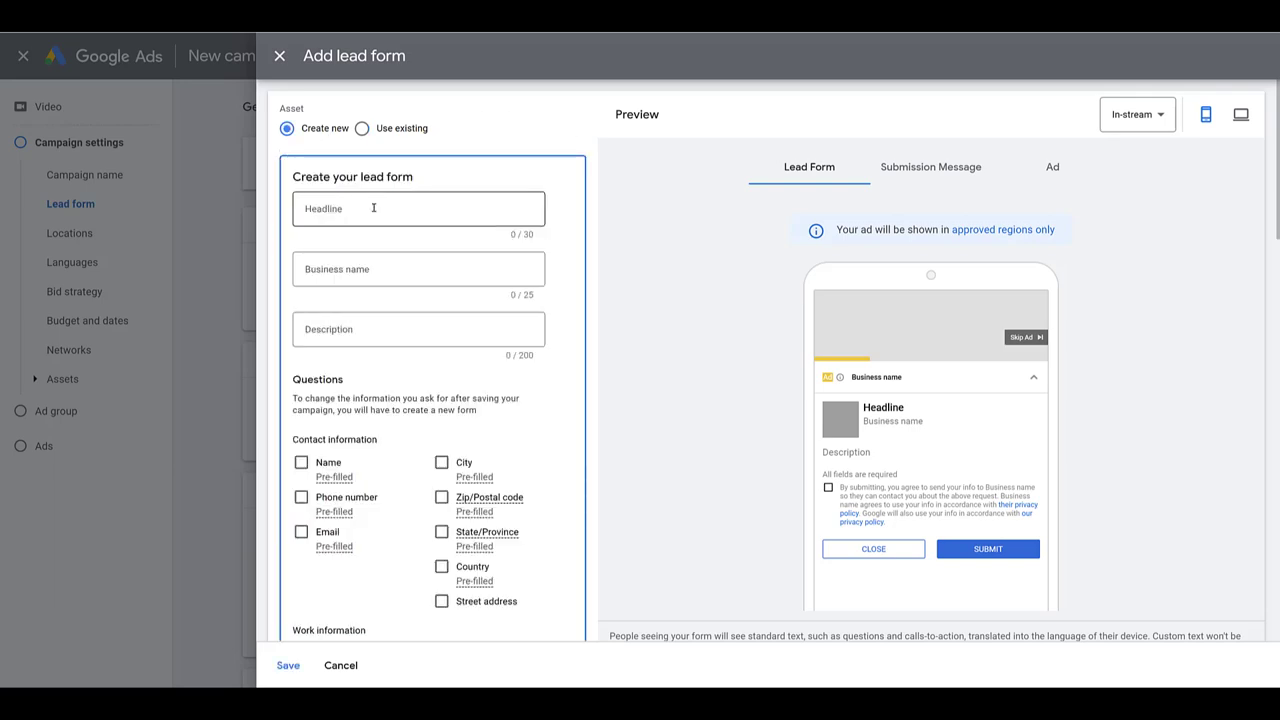
scroll(400, 264, "down", 1)
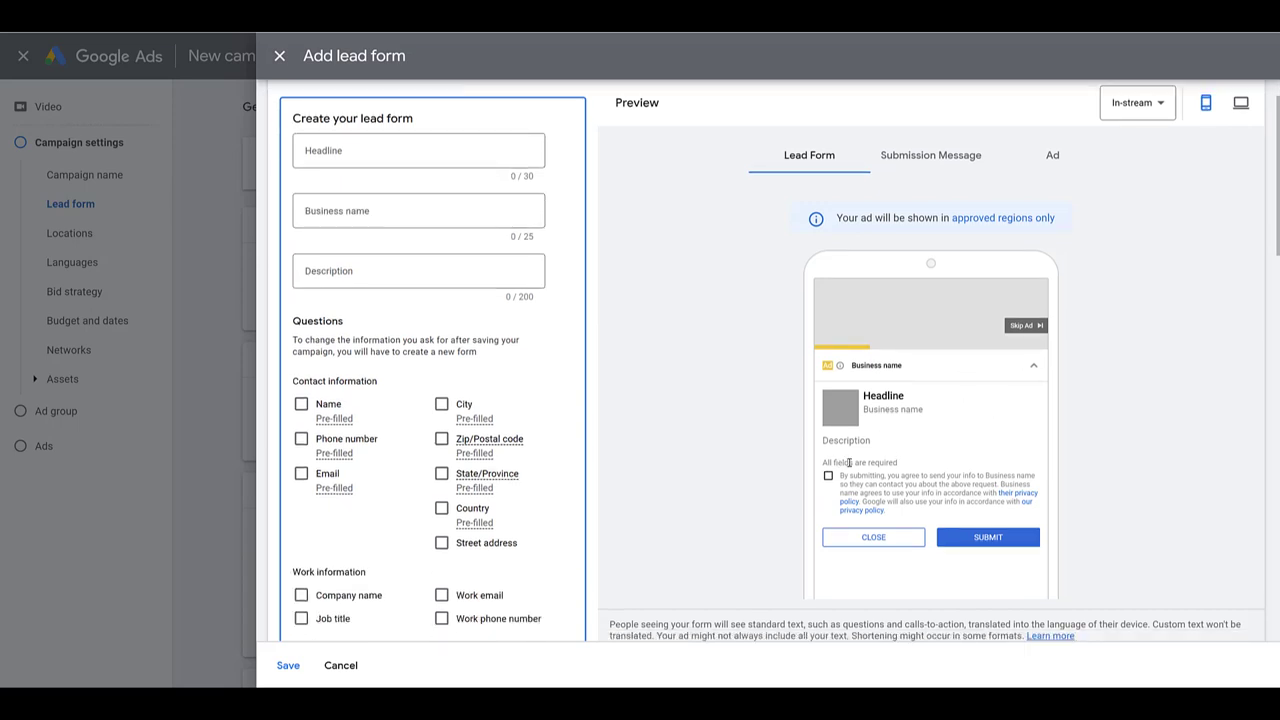
scroll(393, 274, "down", 1)
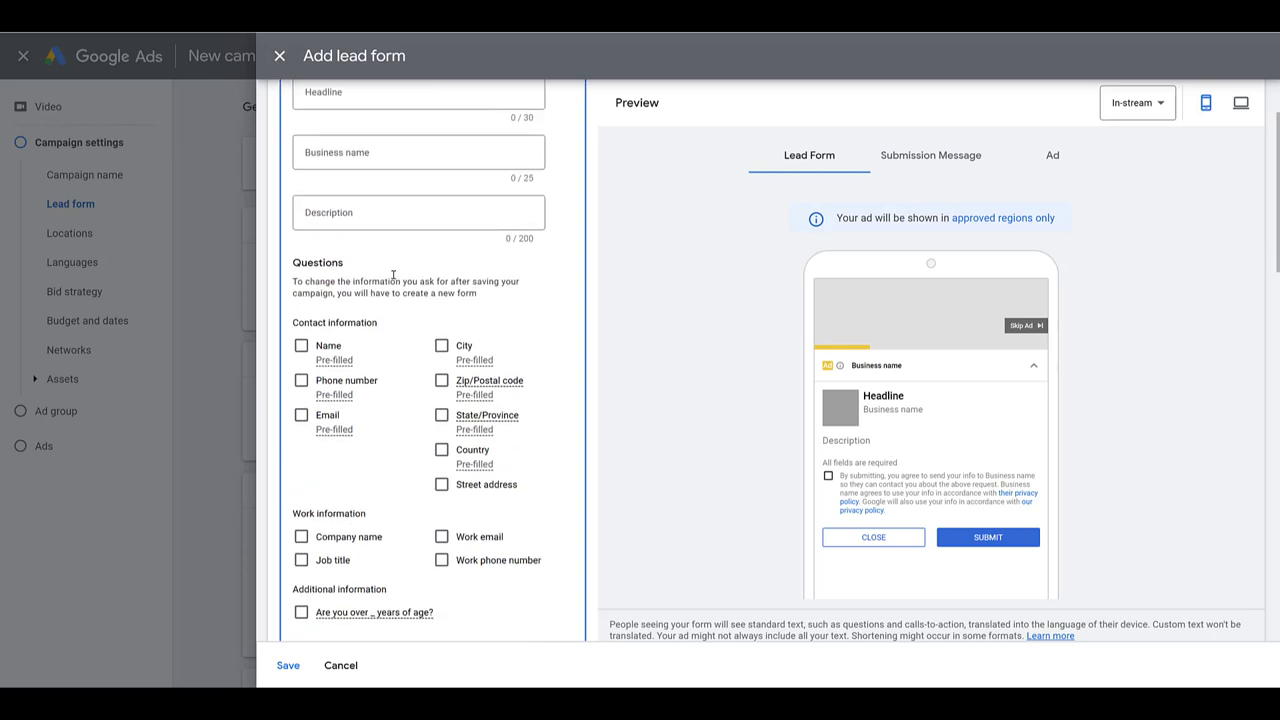
scroll(393, 275, "down", 1)
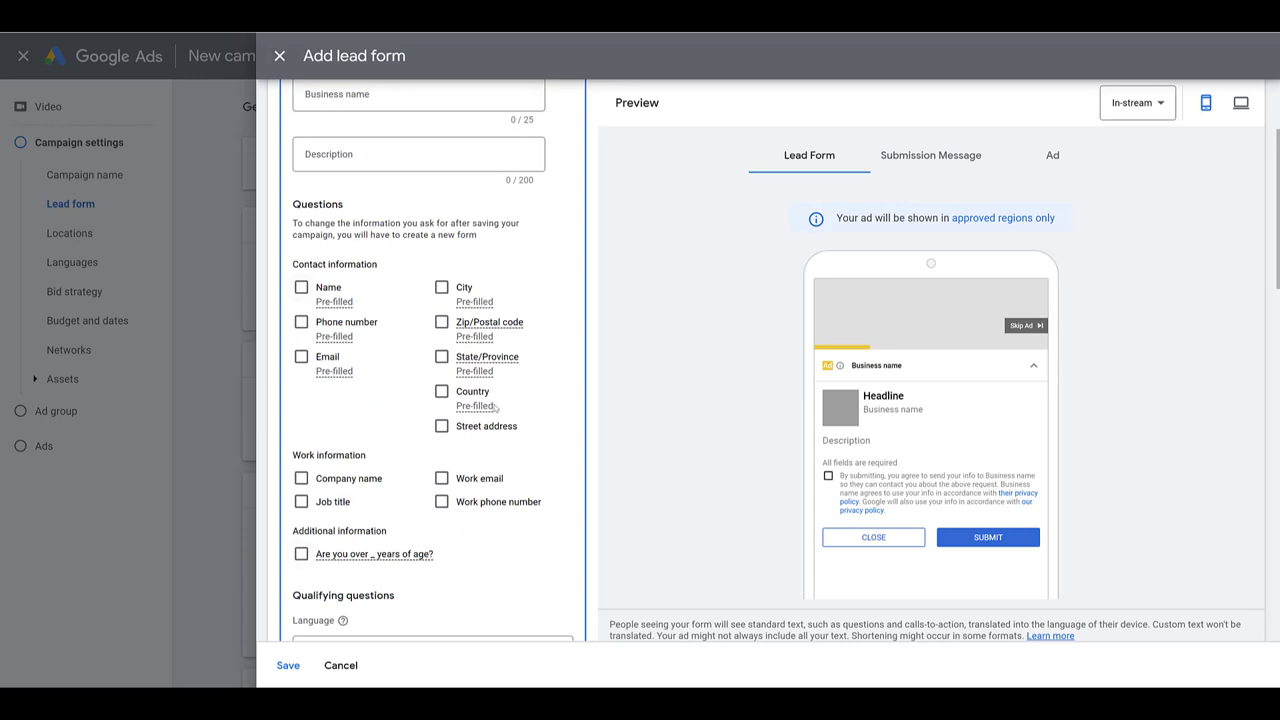
scroll(366, 308, "down", 6)
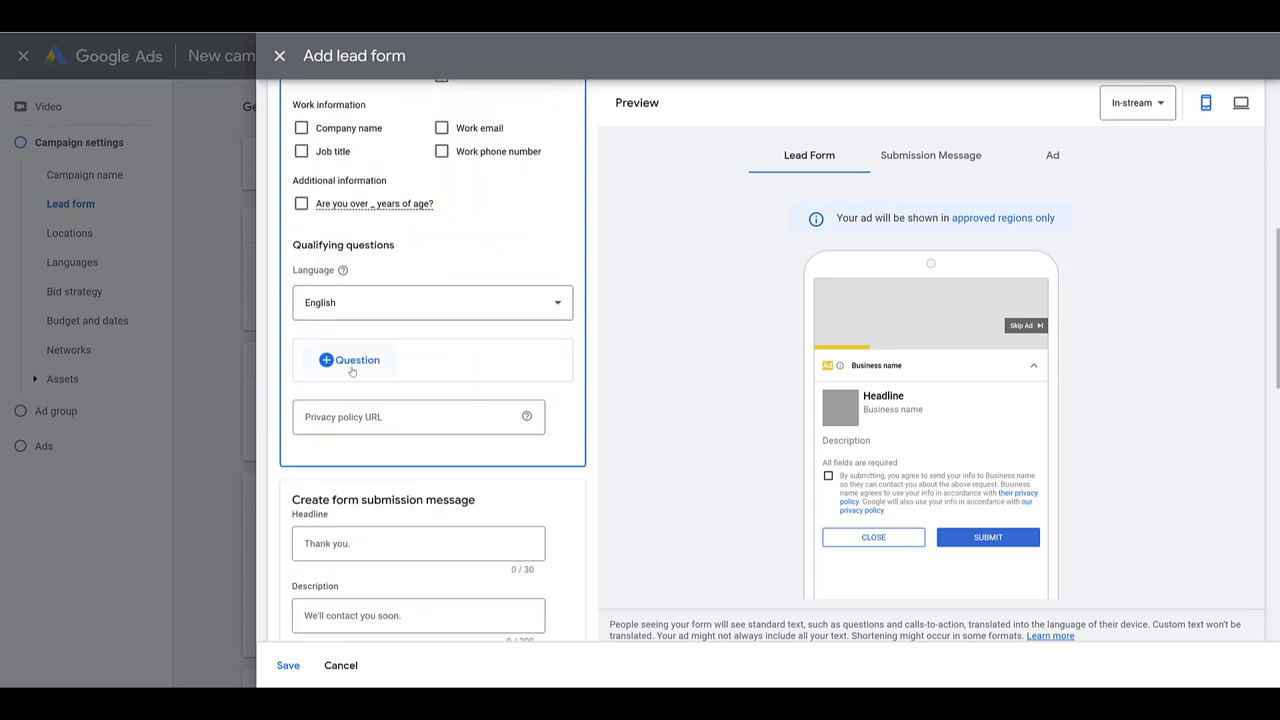
Browse the qualifying question categories, expanding Insurance, without adding a question.
left_click(352, 366)
scroll(471, 490, "down", 2)
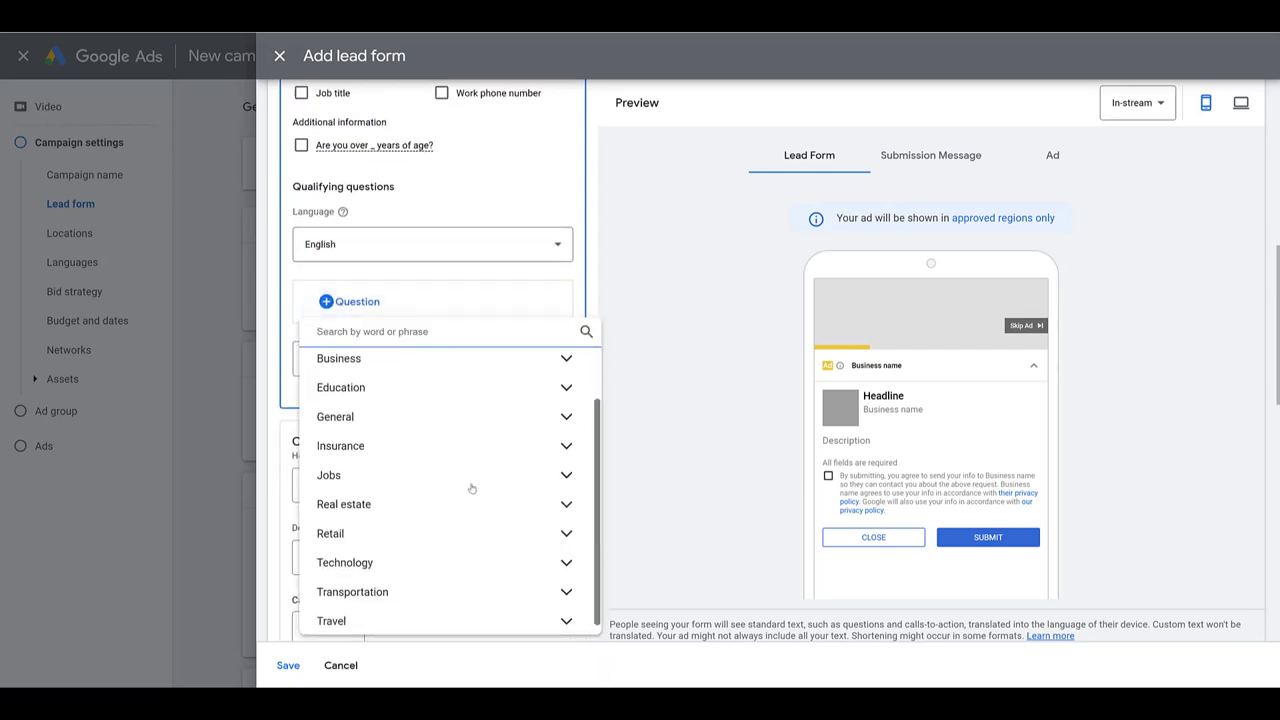
left_click(566, 436)
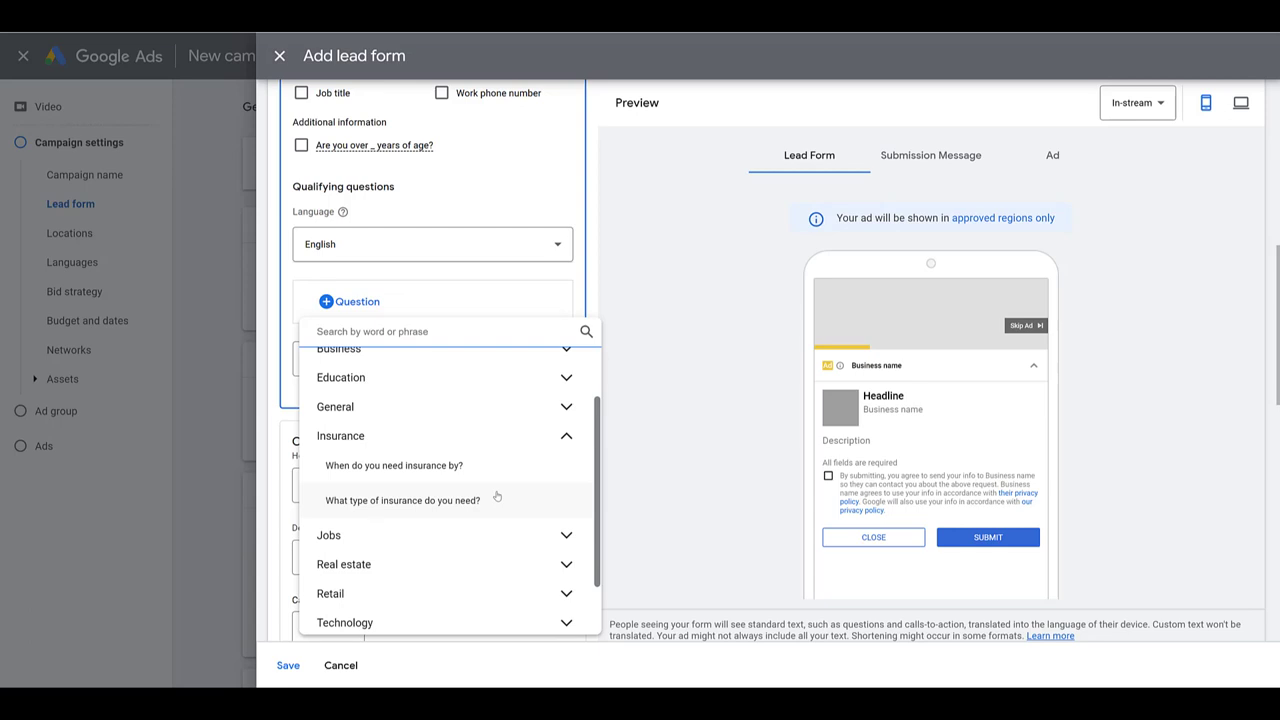
left_click(639, 359)
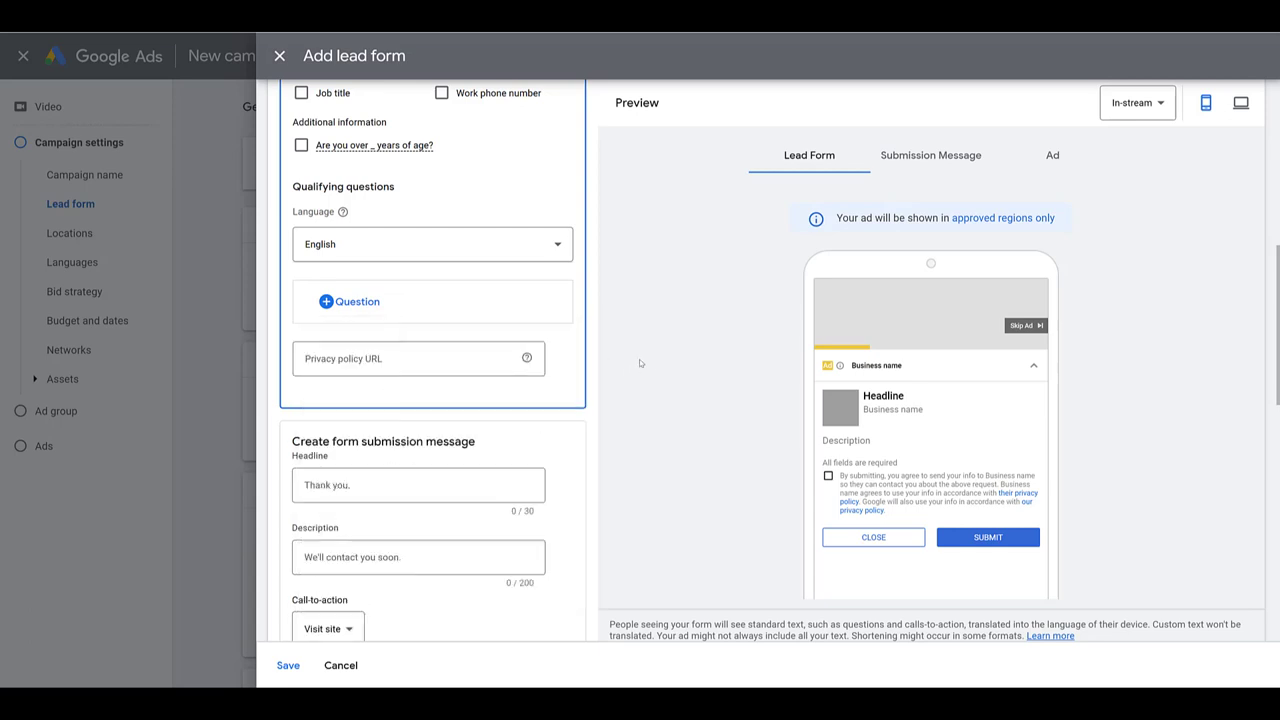
Preview the lead form's submission message and review its Visit site call-to-action fields.
left_click(928, 157)
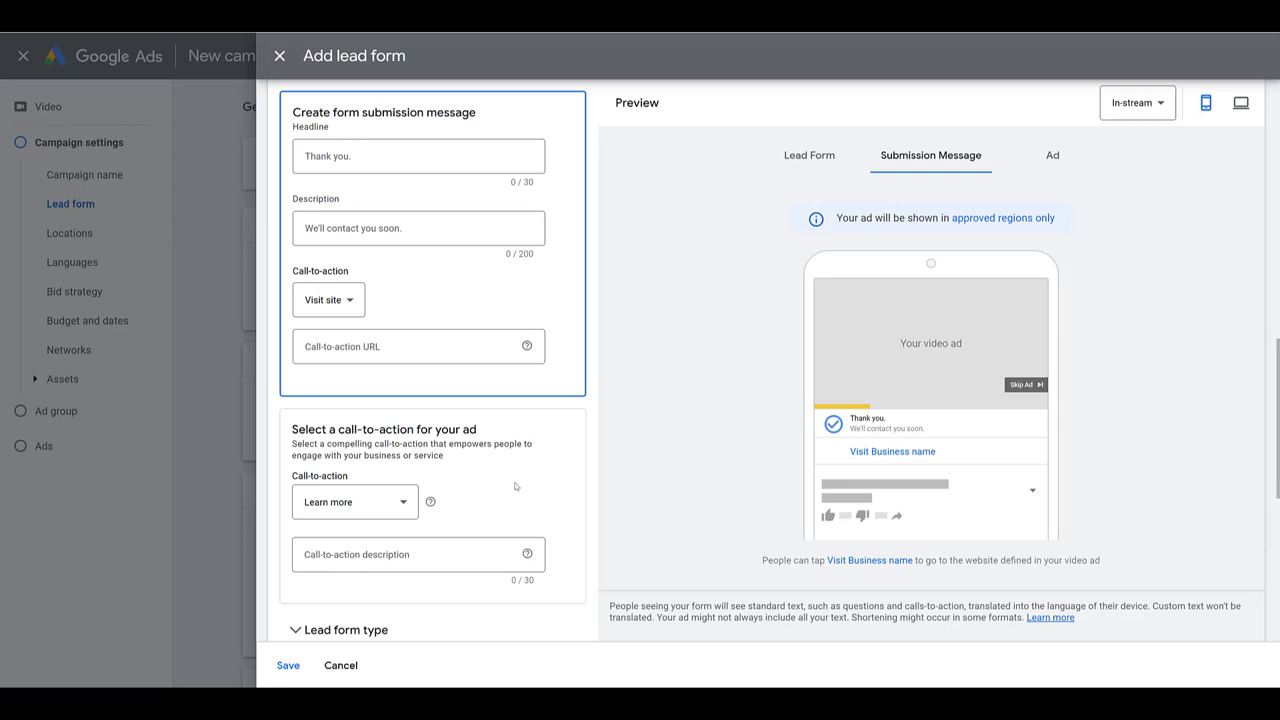
scroll(510, 460, "up", 5)
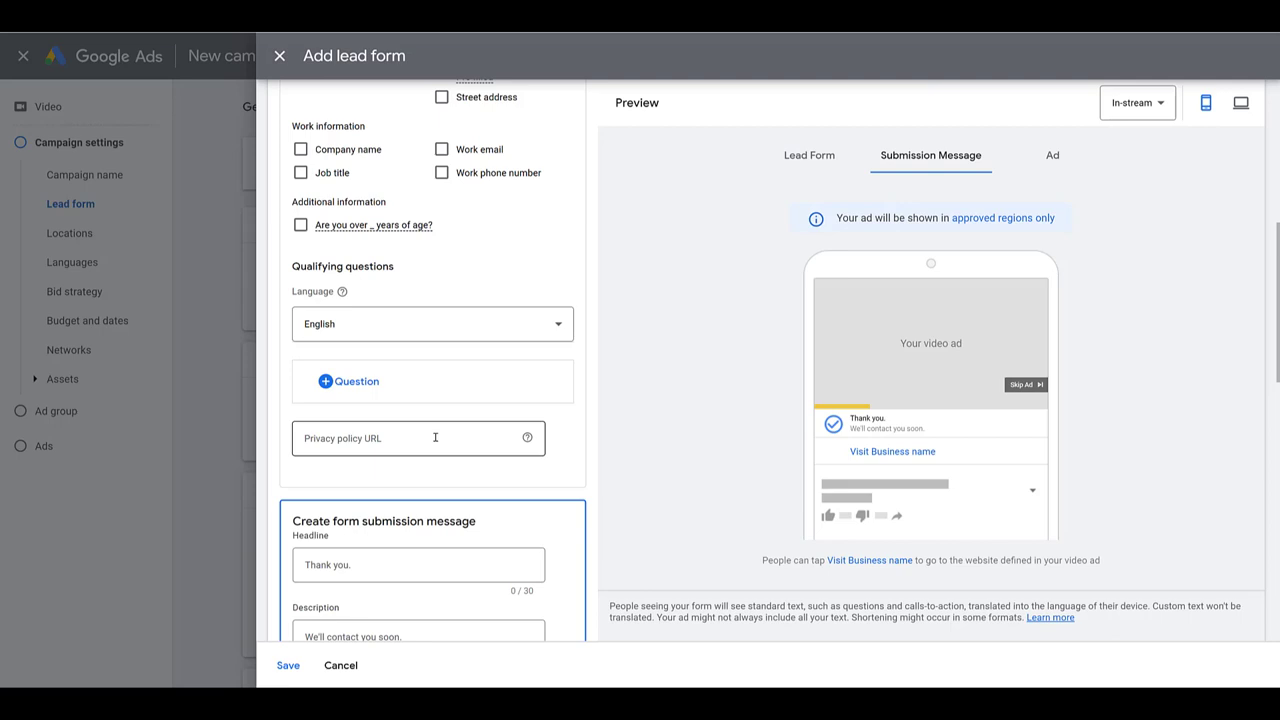
scroll(527, 440, "down", 3)
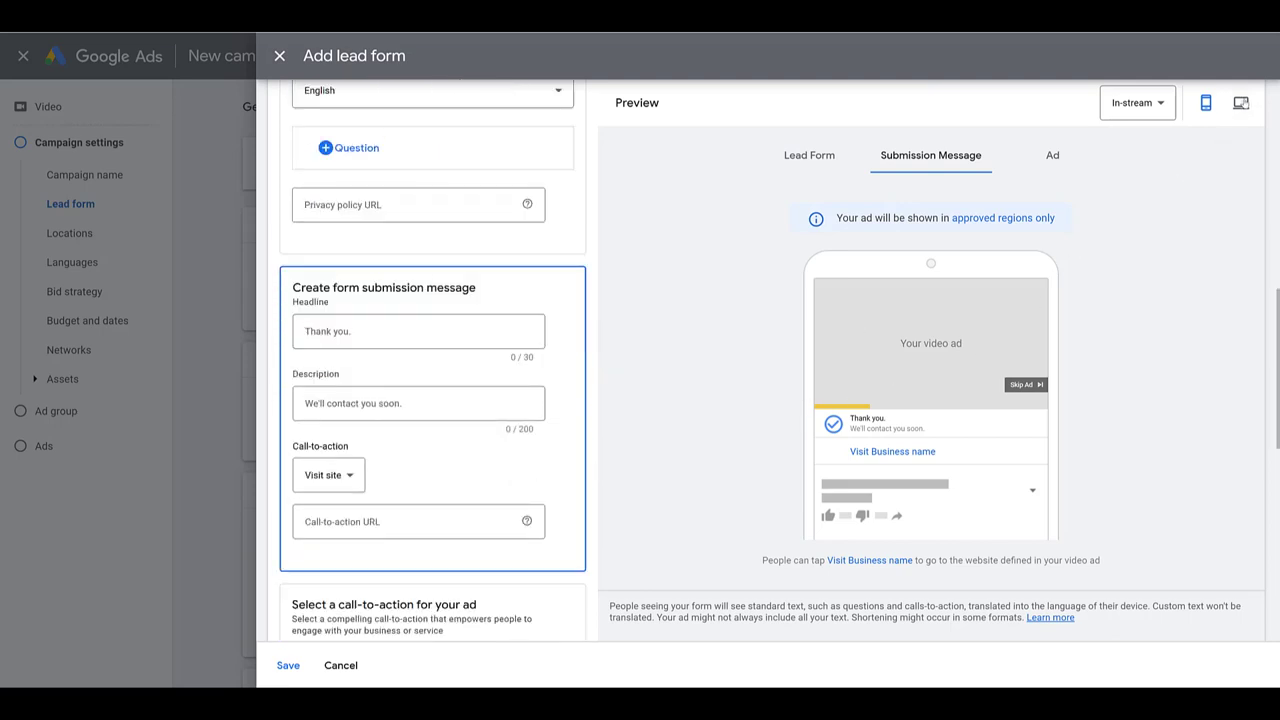
Switch the lead form preview to desktop view.
left_click(1241, 104)
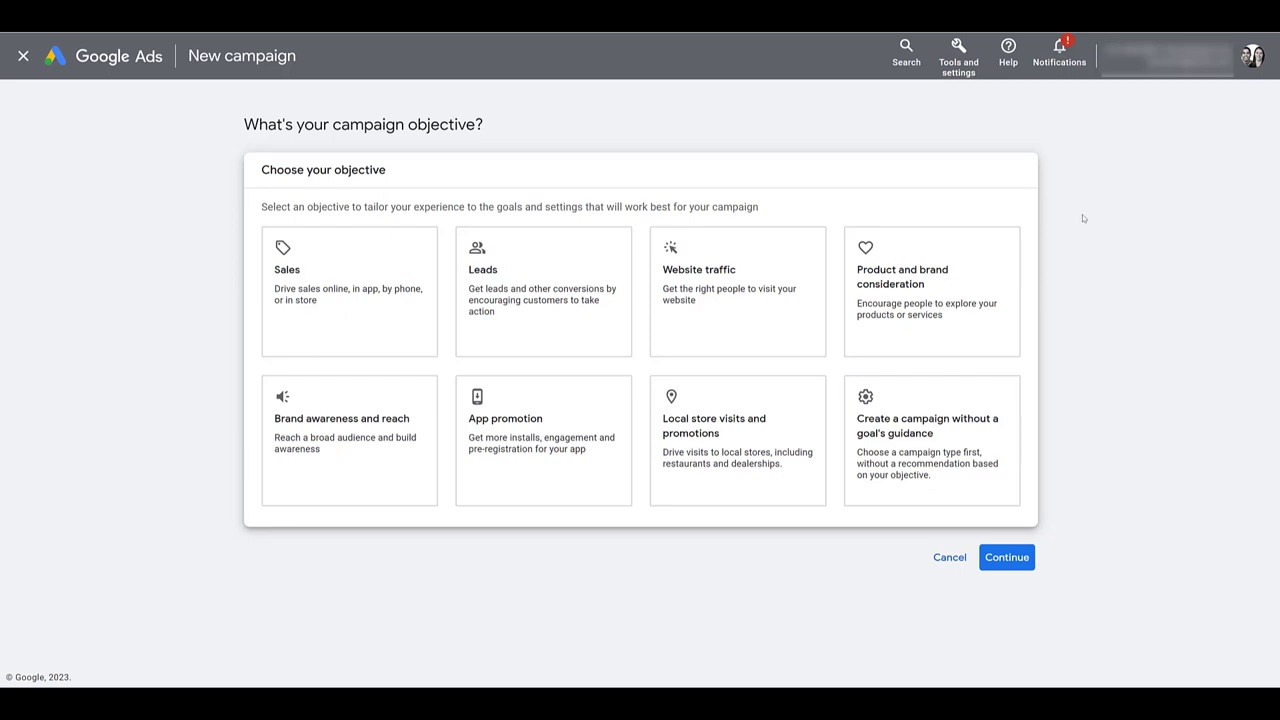
Choose Brand awareness and reach as the objective with a Video campaign using Efficient reach.
left_click(988, 293)
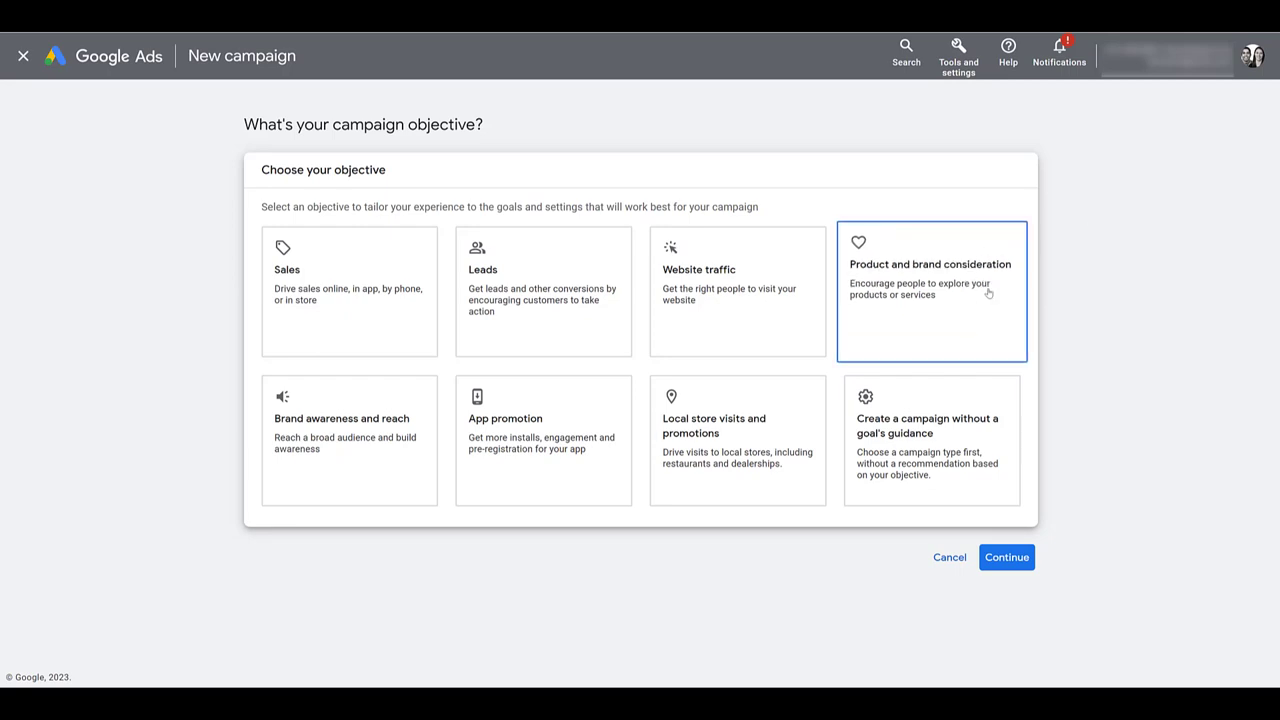
left_click(343, 460)
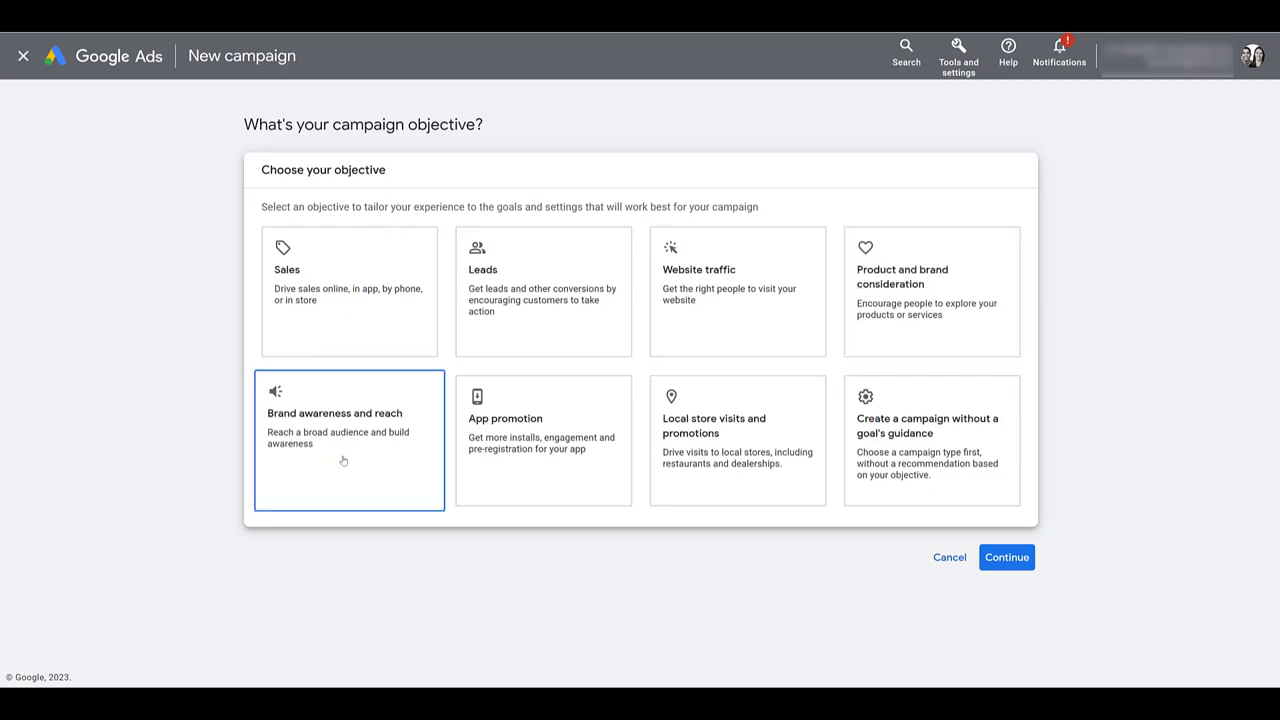
left_click(905, 350)
left_click(963, 418)
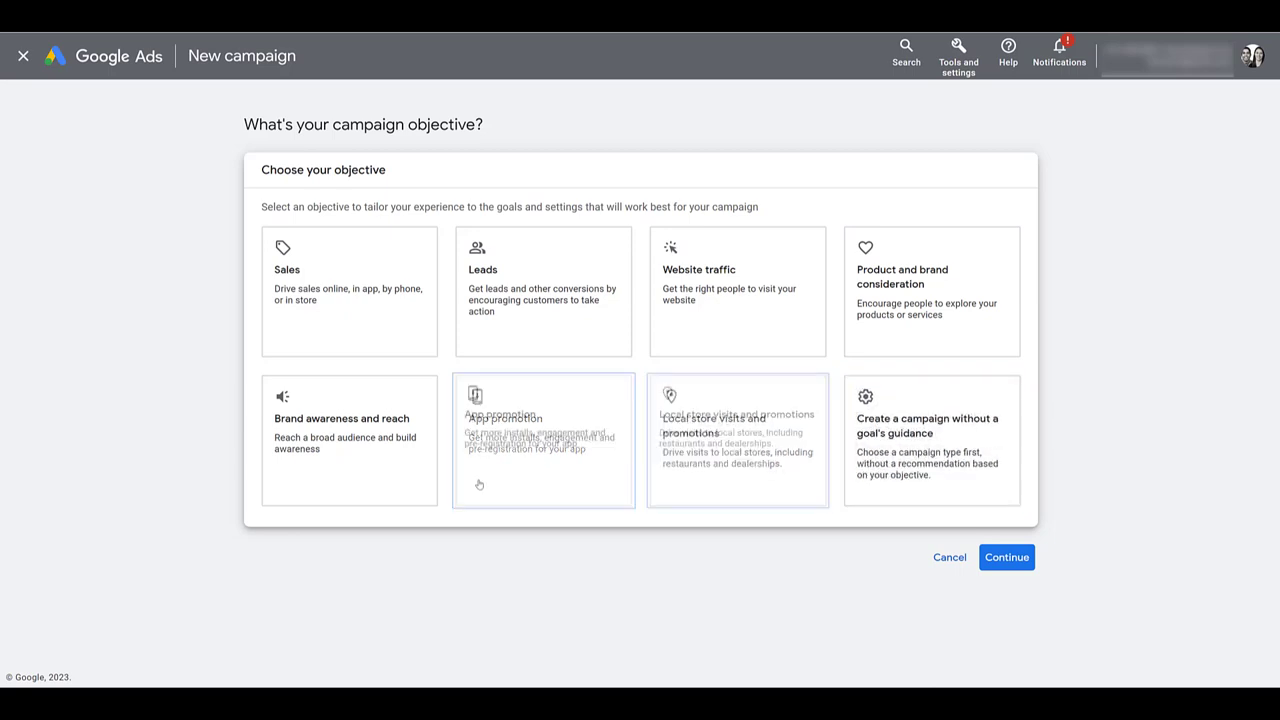
left_click(391, 476)
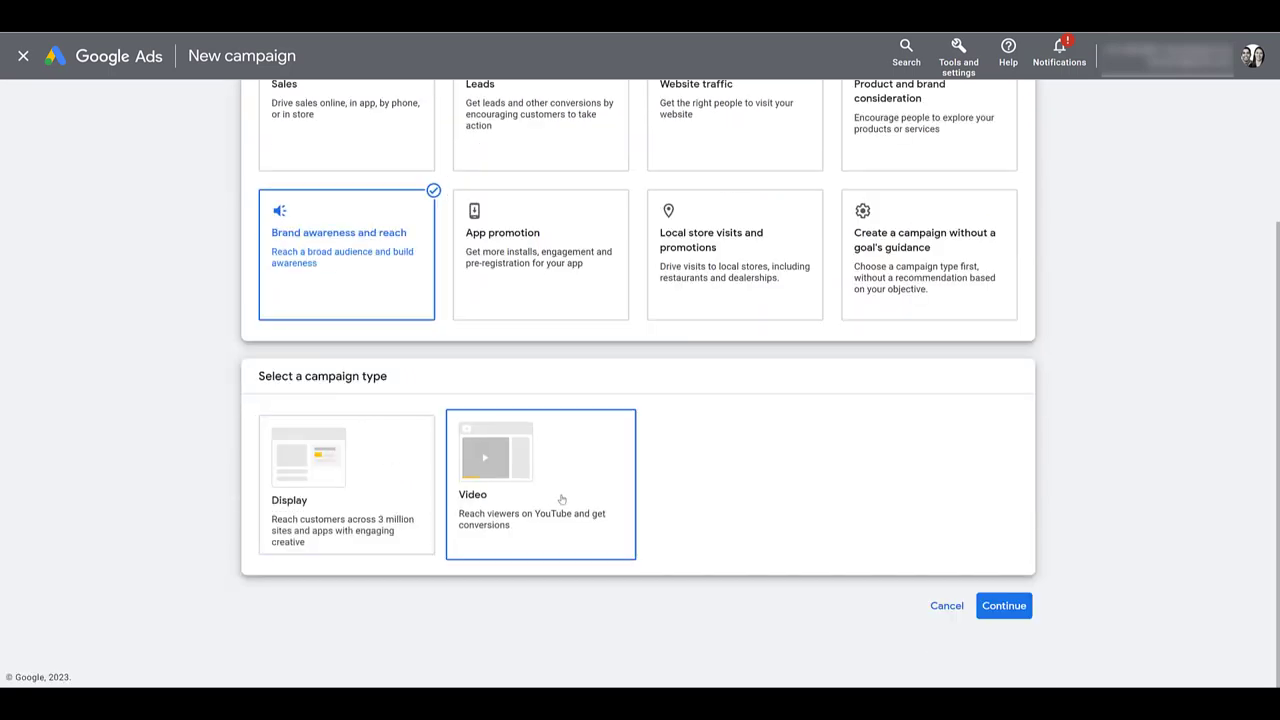
left_click(561, 498)
scroll(750, 450, "down", 2)
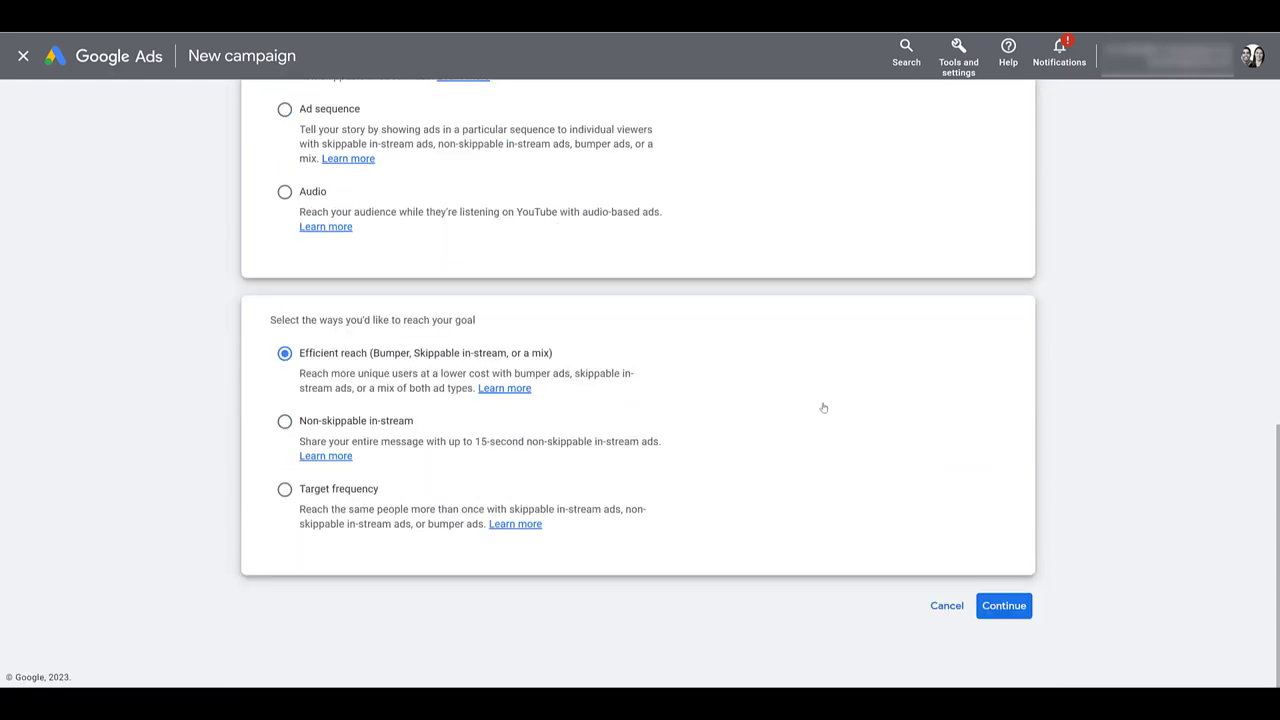
Expand the Related videos settings and open the picker asking for 2 to 5 videos.
left_click(1021, 617)
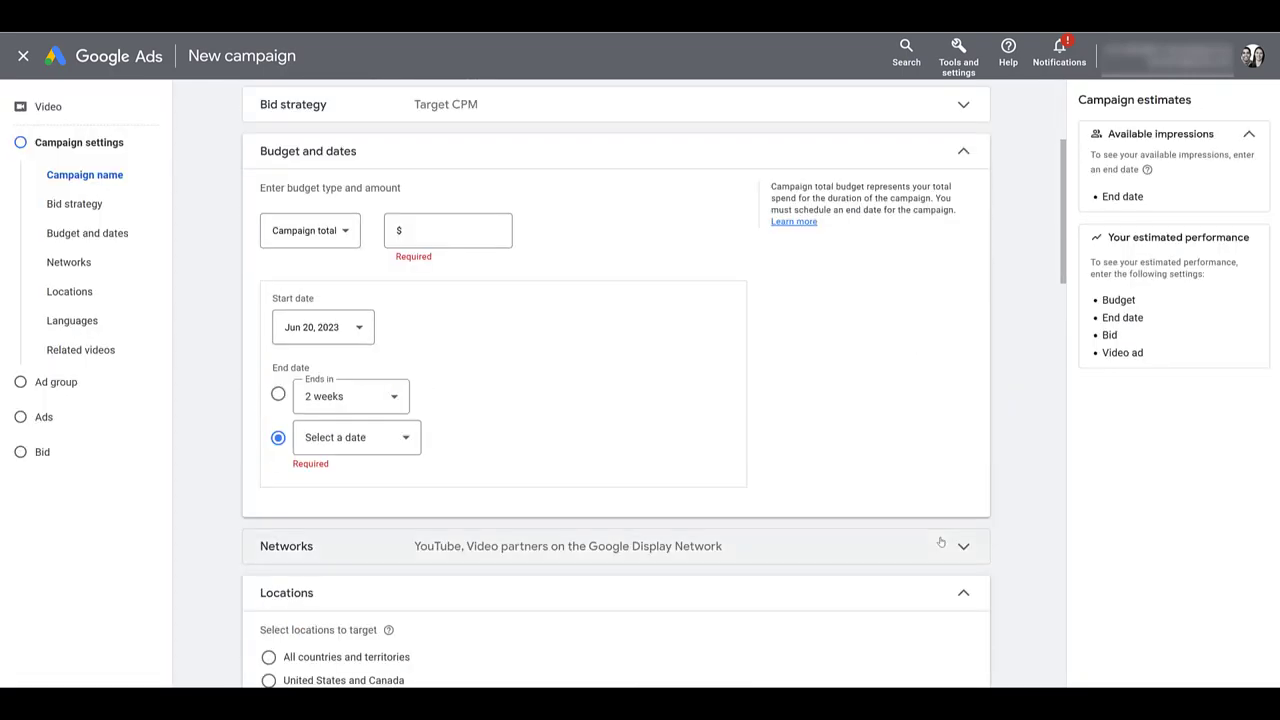
scroll(940, 542, "down", 5)
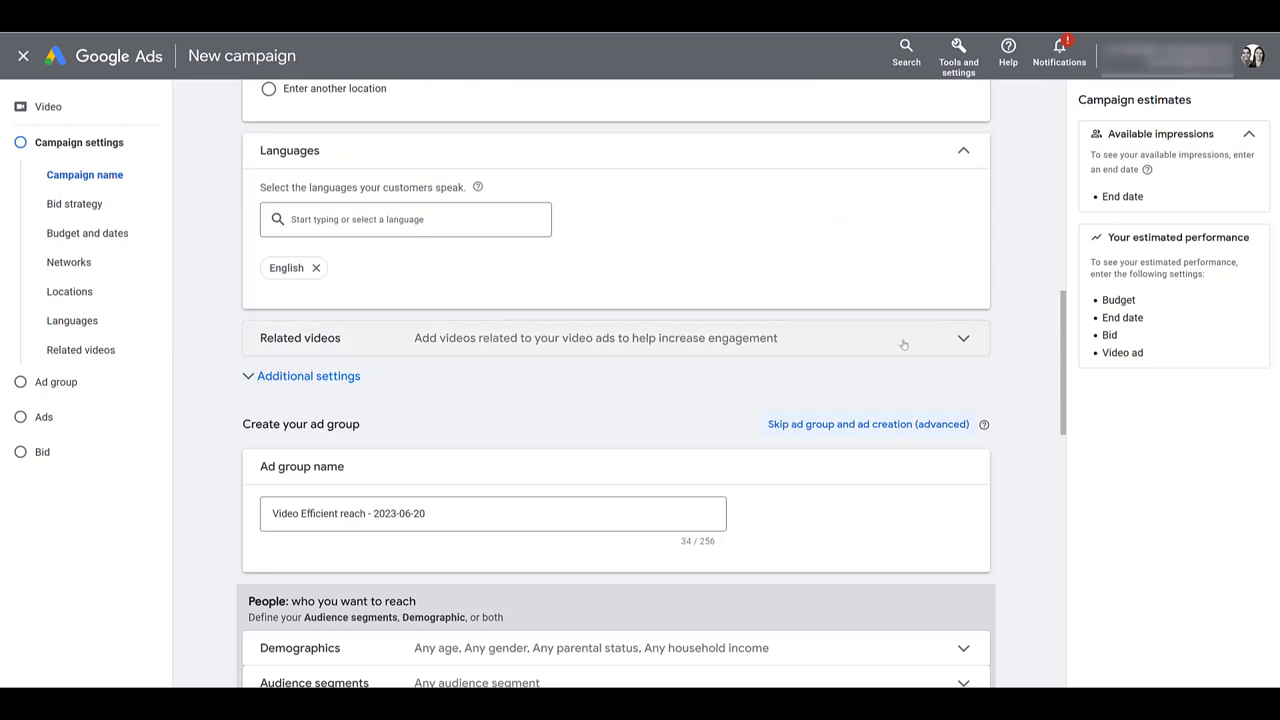
left_click(960, 345)
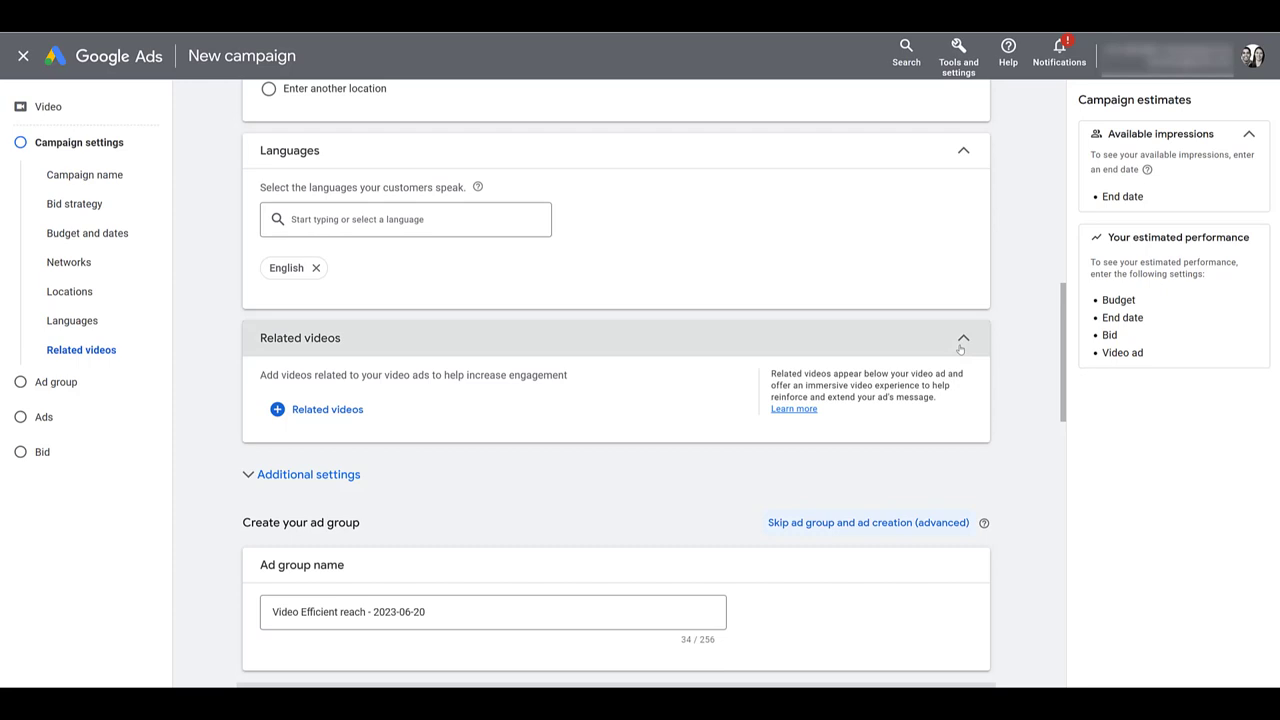
left_click(339, 410)
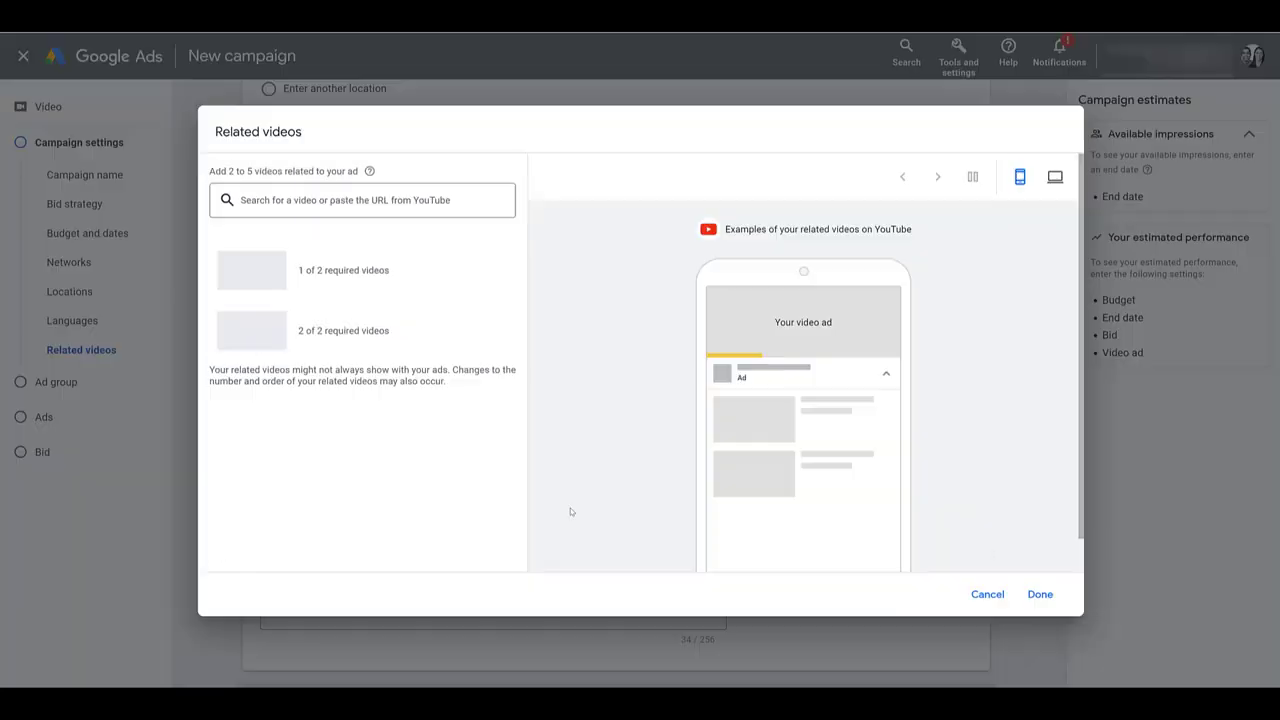
Add YouTube Remarketing Campaign and YouTube Non-Skippable In-Stream as related videos.
left_click(431, 201)
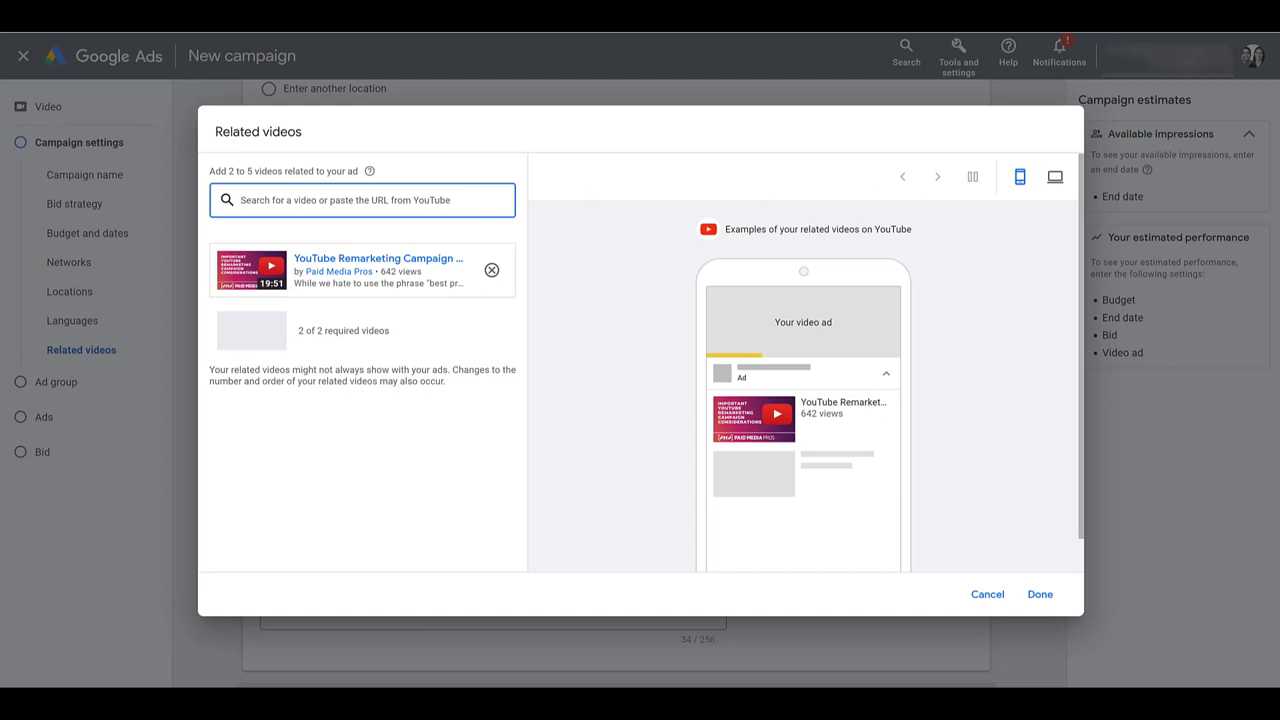
left_click(590, 300)
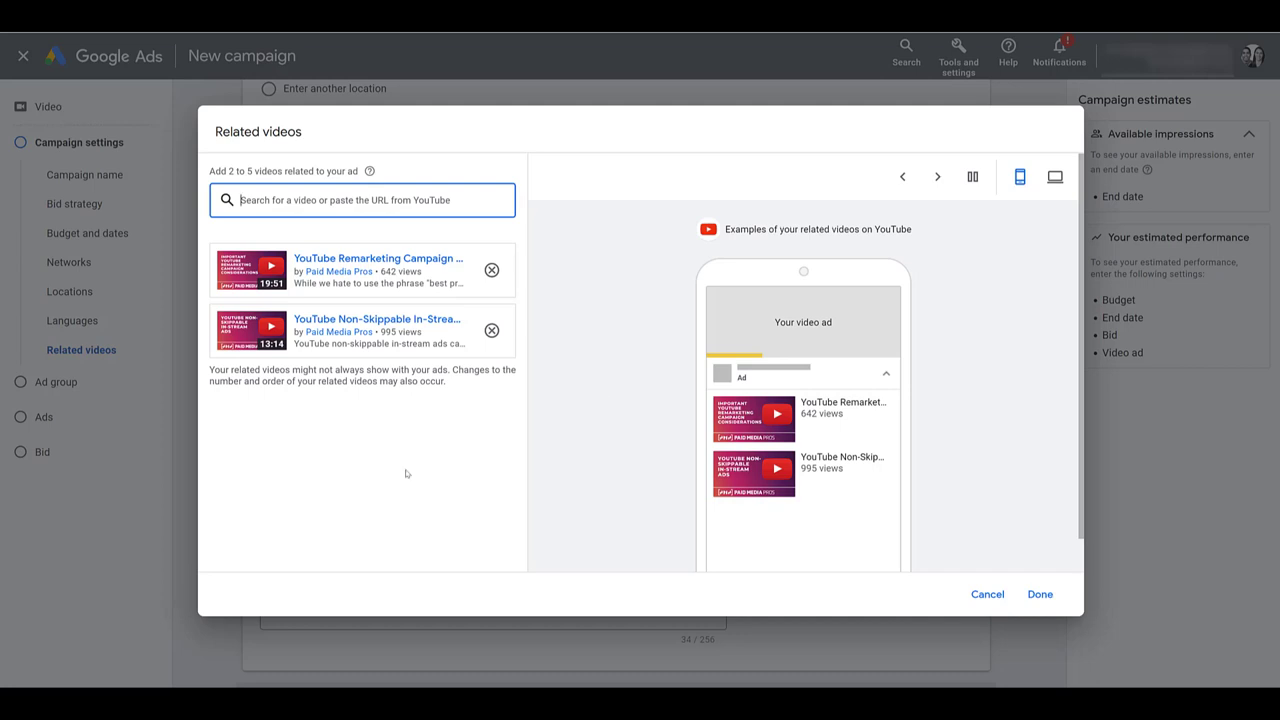
Switch the Related videos preview to desktop, showing they appear only on mobile devices.
left_click(1055, 177)
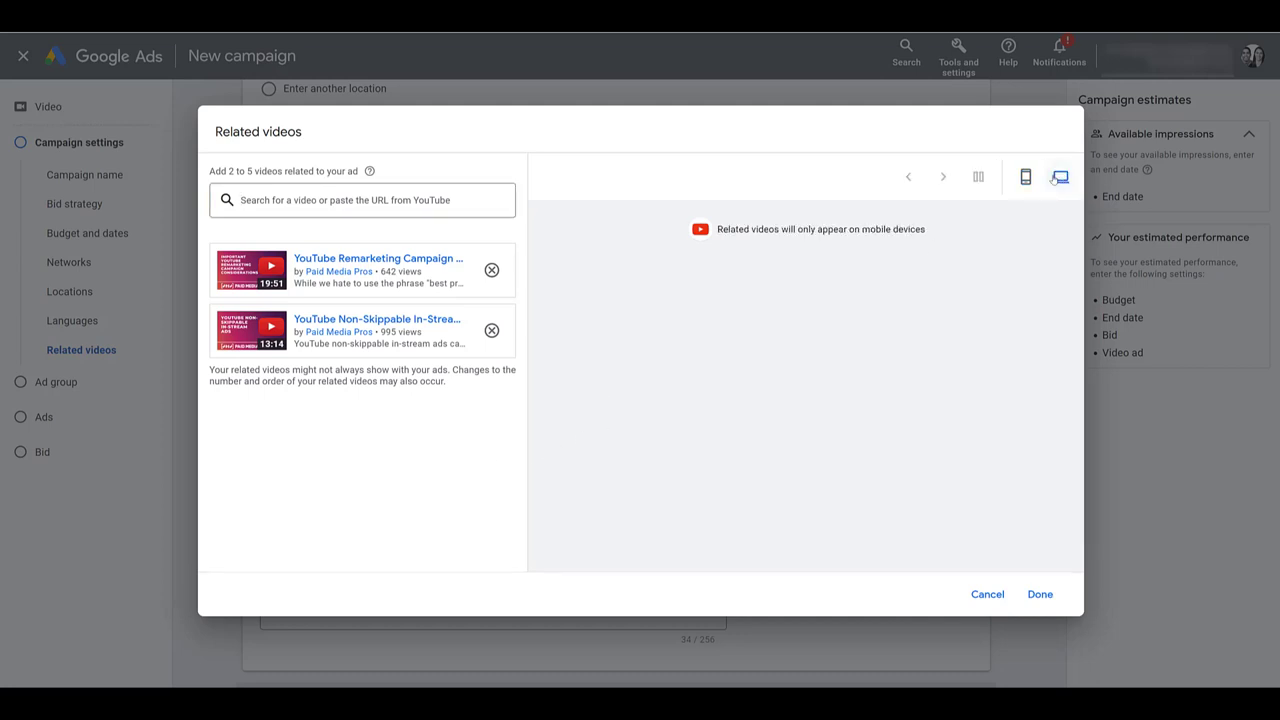